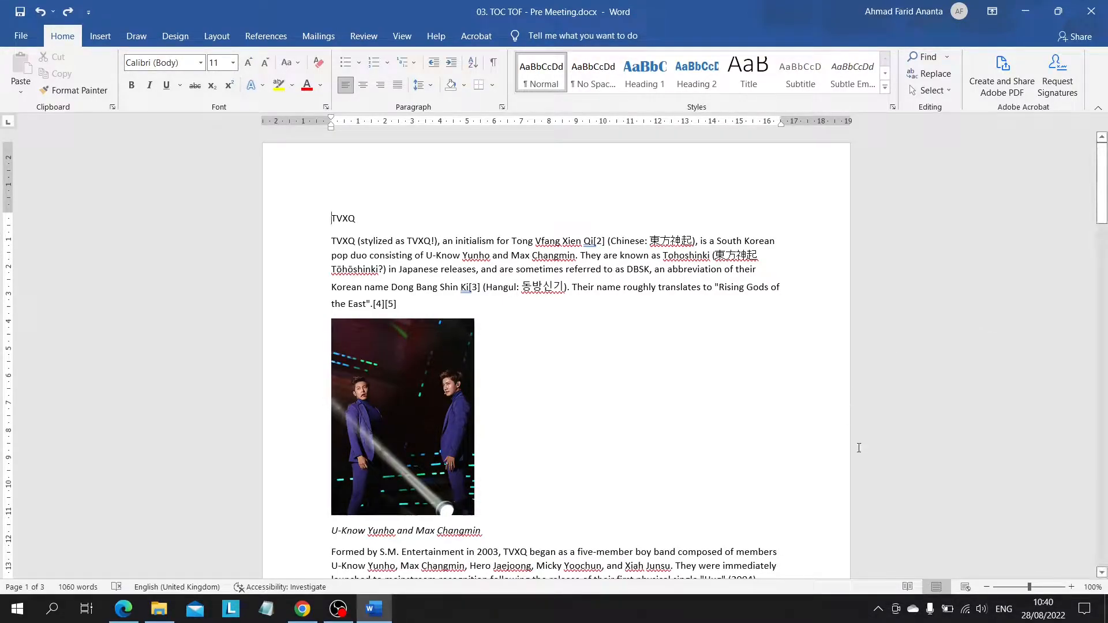
# Step: Examine the unformatted TVXQ document from its first page to the Filmography section at the end
pyautogui.scroll(-20, 989, 328)
pyautogui.scroll(-10, 859, 448)
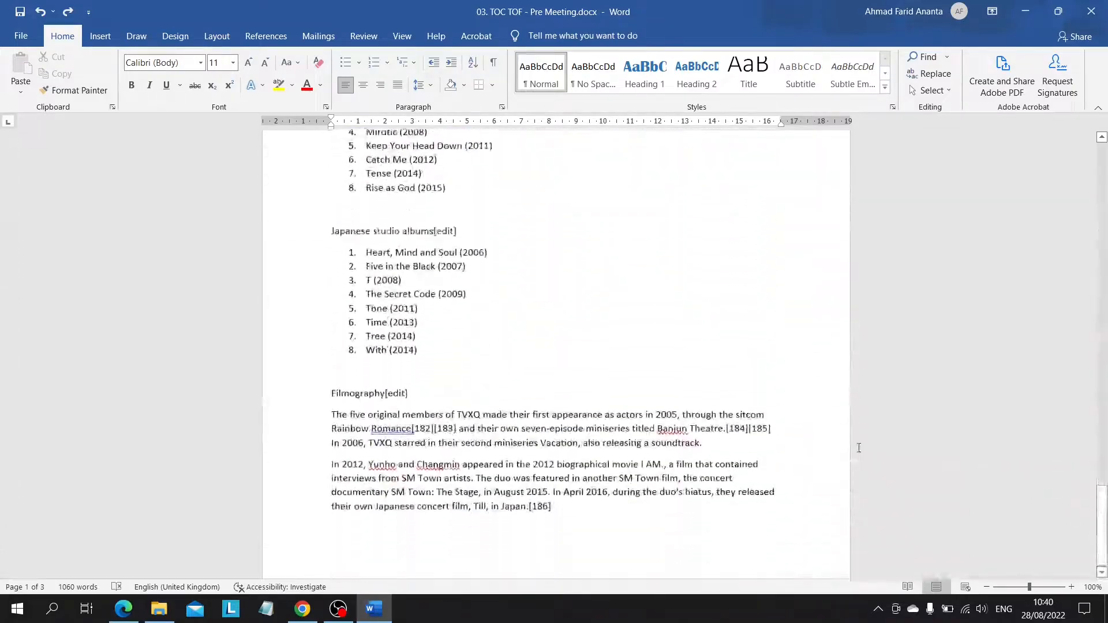
pyautogui.scroll(20, 859, 448)
pyautogui.scroll(5, 859, 448)
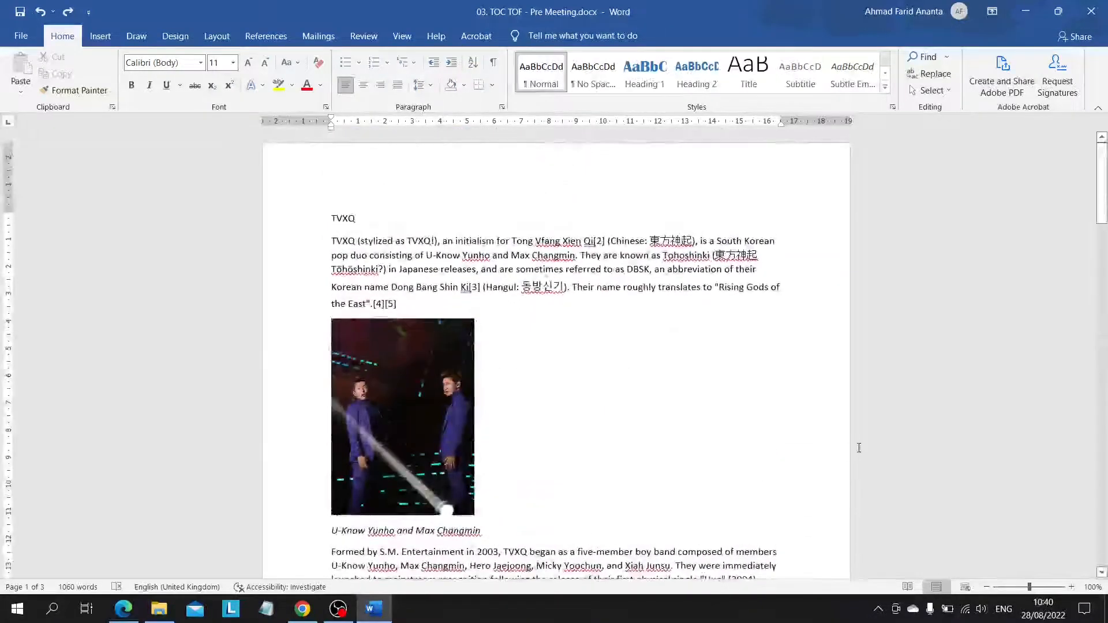
# Step: Switch to the TOC & TOF jadi.pdf example in Edge and examine its headings, table of contents and table of figures
pyautogui.hotkey('alt', 'Tab')
pyautogui.hotkey('alt', 'Tab')
pyautogui.hotkey('alt', 'Tab')
pyautogui.hotkey('alt', 'Tab')
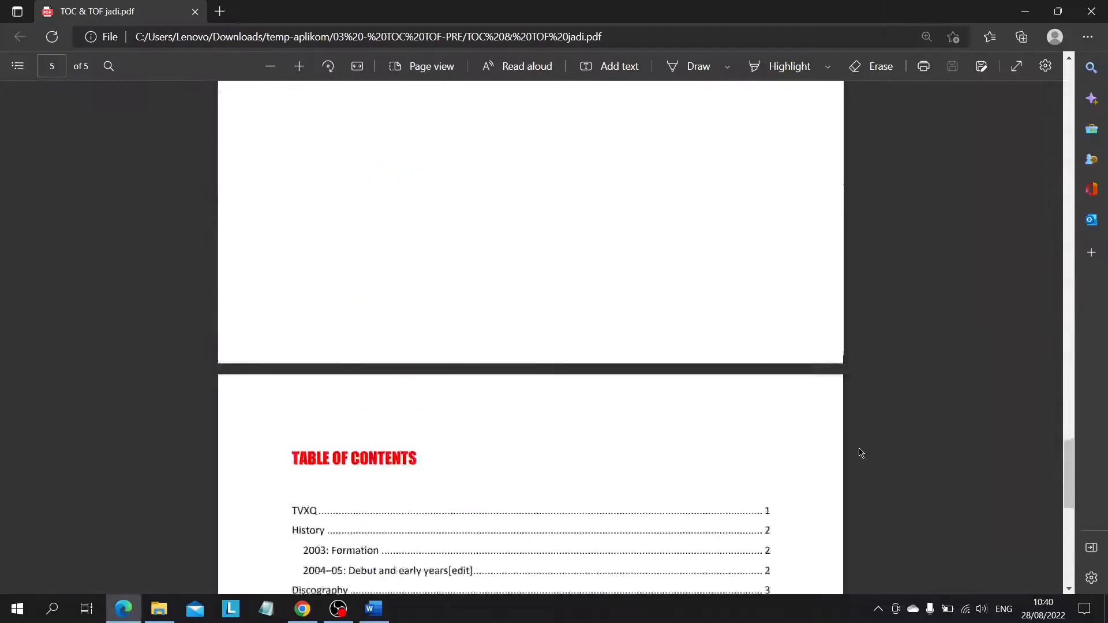
pyautogui.scroll(-10, 860, 451)
pyautogui.scroll(20, 860, 452)
pyautogui.scroll(-15, 858, 452)
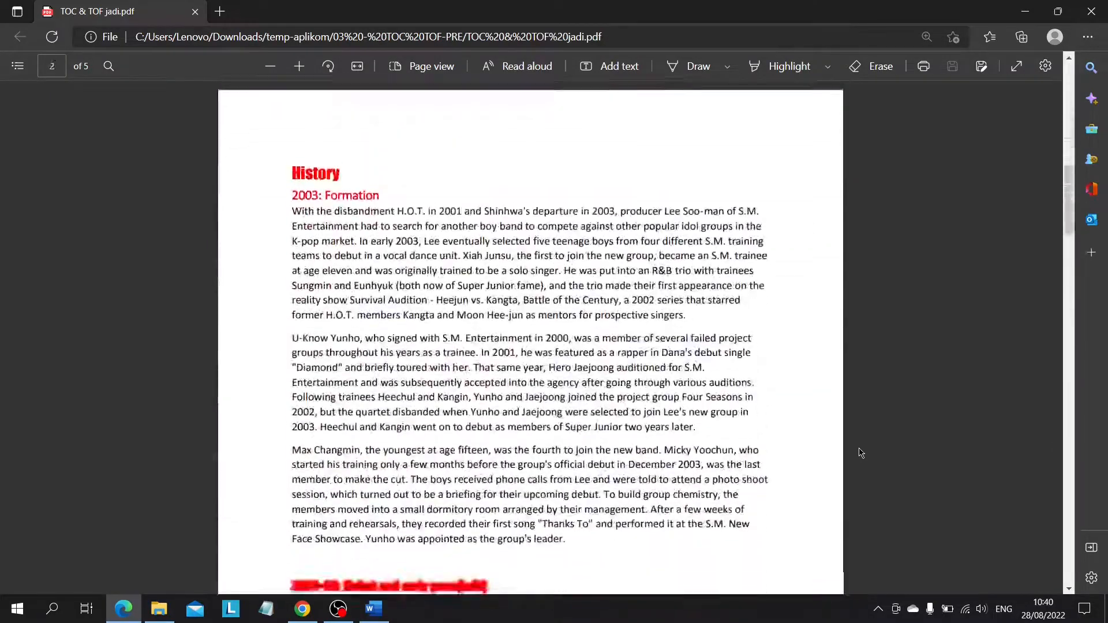
pyautogui.scroll(-20, 763, 450)
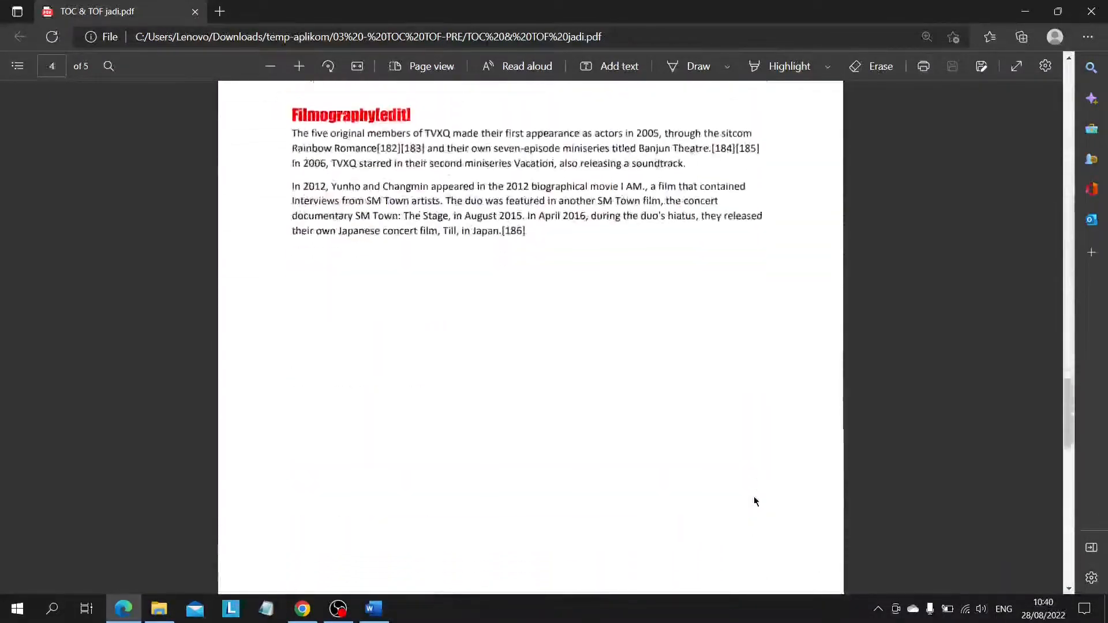
pyautogui.scroll(-5, 754, 500)
pyautogui.scroll(2, 519, 354)
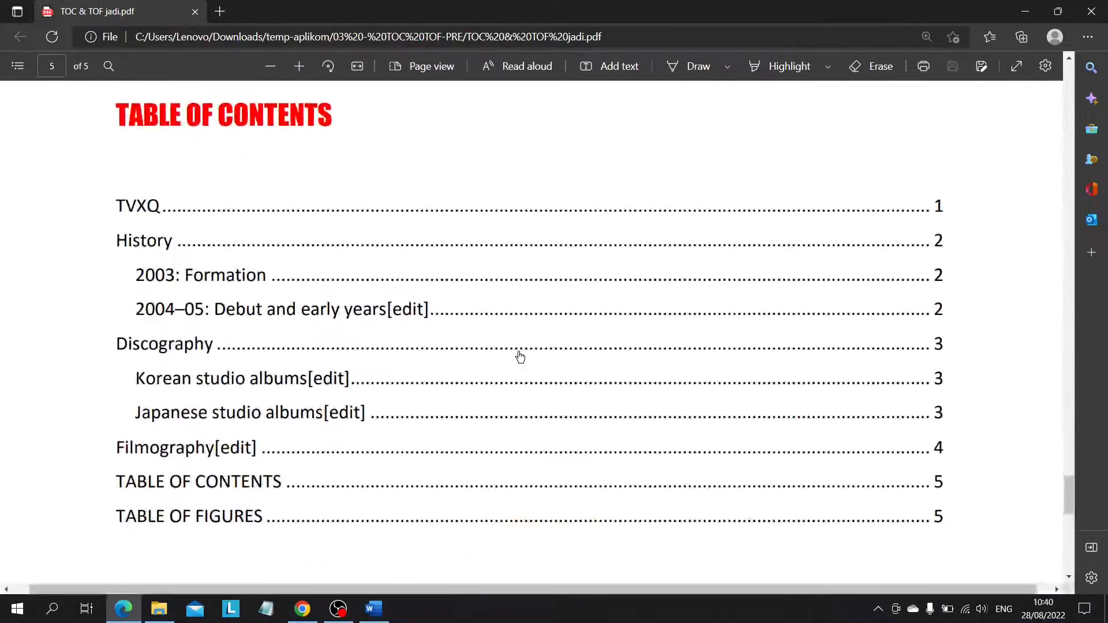
pyautogui.scroll(-1, 520, 355)
pyautogui.scroll(-4, 520, 355)
pyautogui.scroll(3, 465, 352)
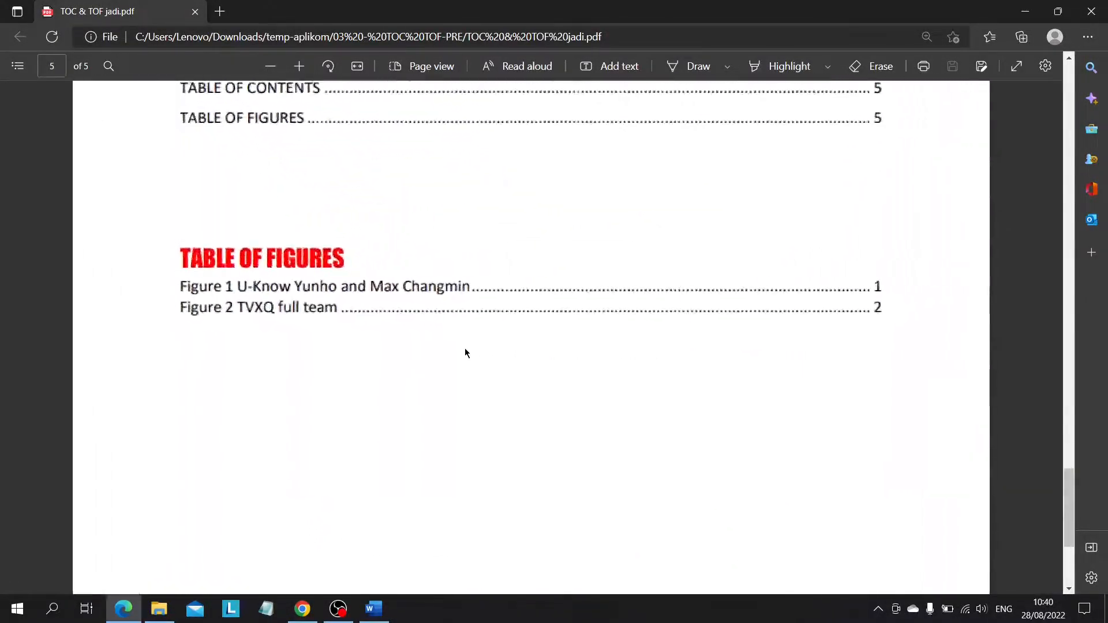
pyautogui.scroll(-2, 466, 351)
pyautogui.scroll(-1, 480, 283)
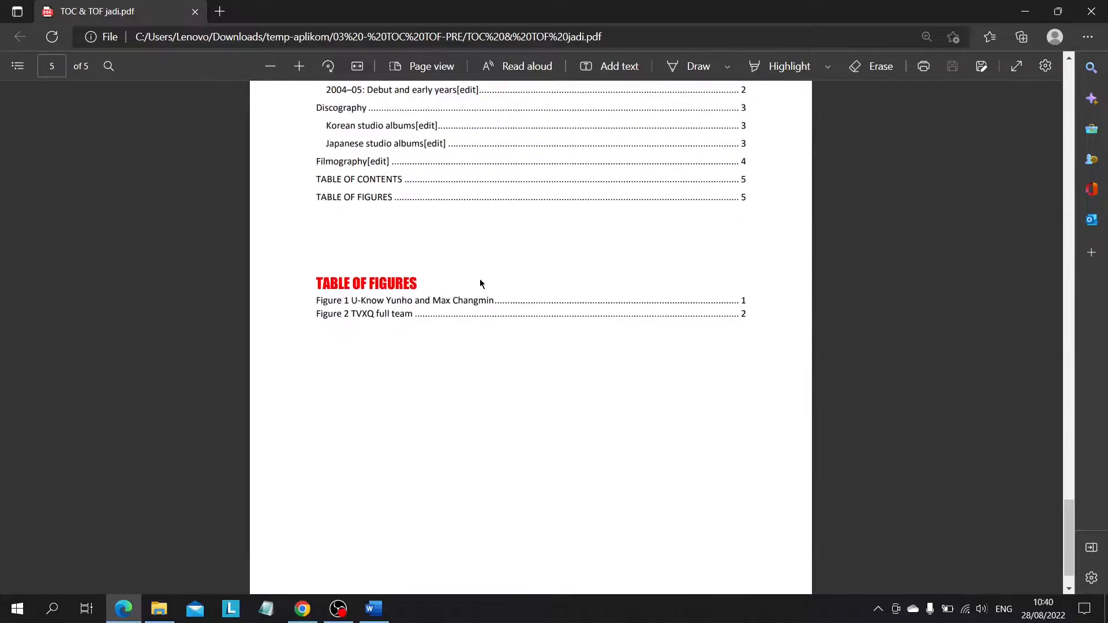
# Step: Switch back to the Word document and apply the Heading 1 style to the main section titles, from TVXQ to Filmography[edit]
pyautogui.hotkey('alt', 'Tab')
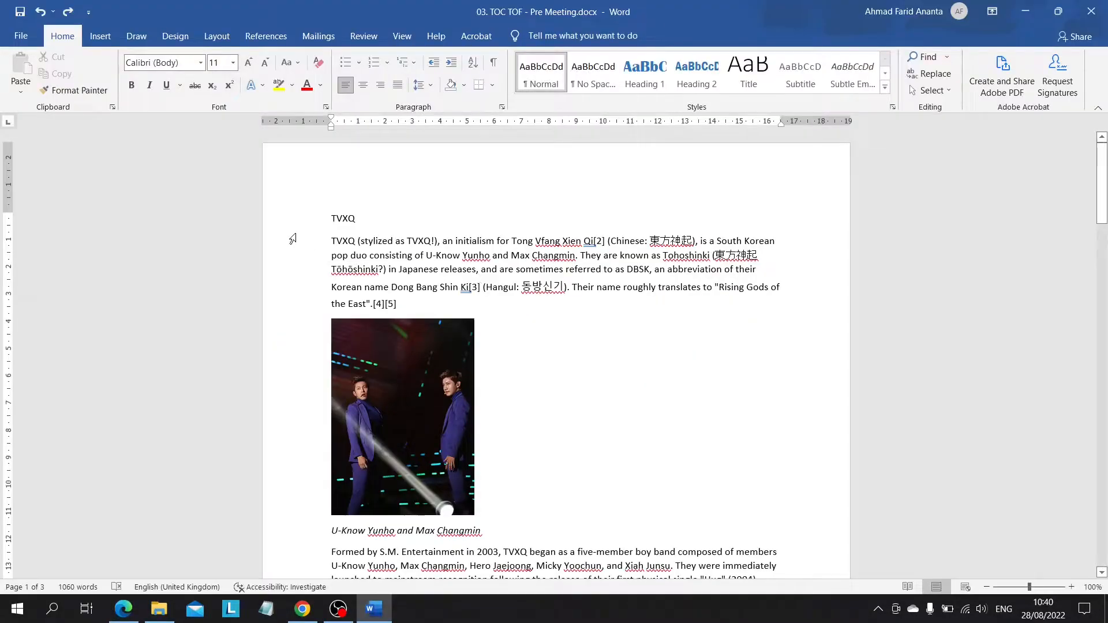
pyautogui.click(264, 38)
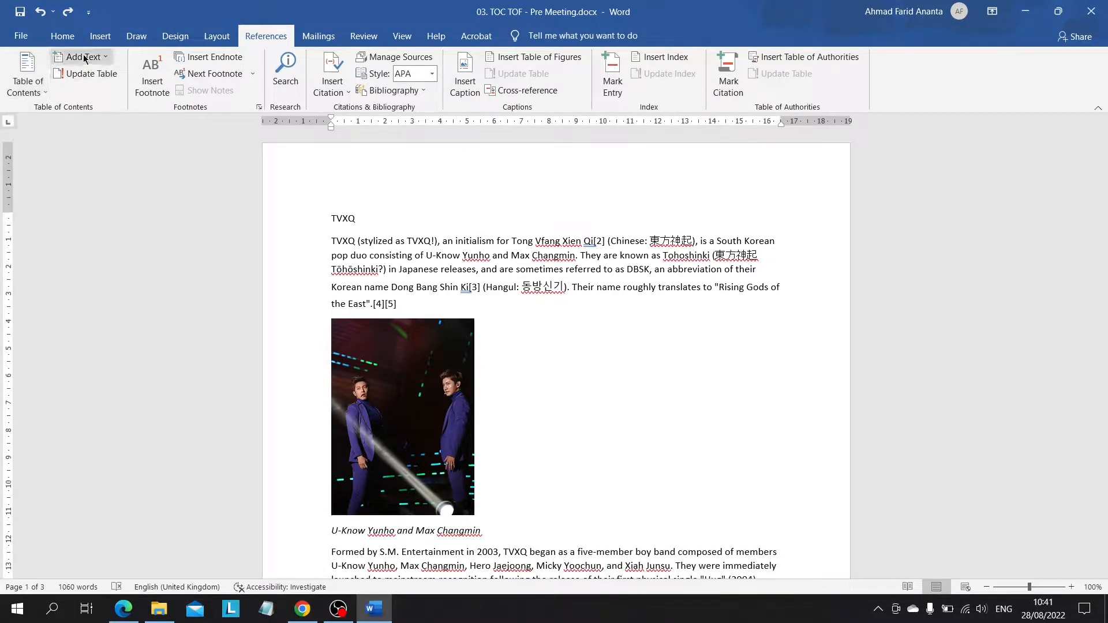
pyautogui.click(64, 43)
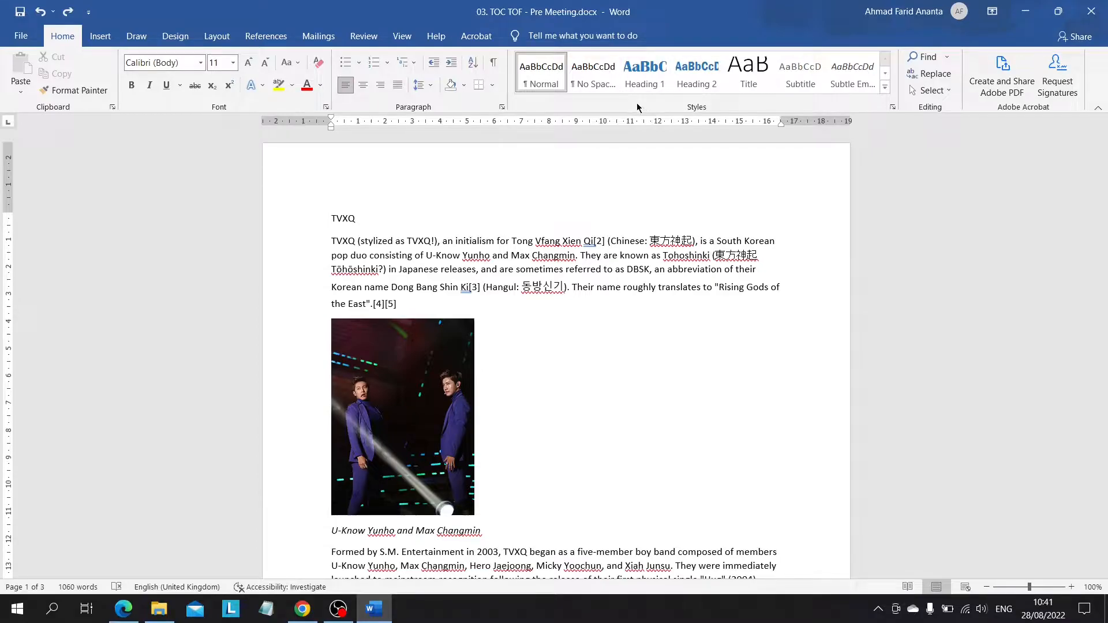
pyautogui.doubleClick(347, 219)
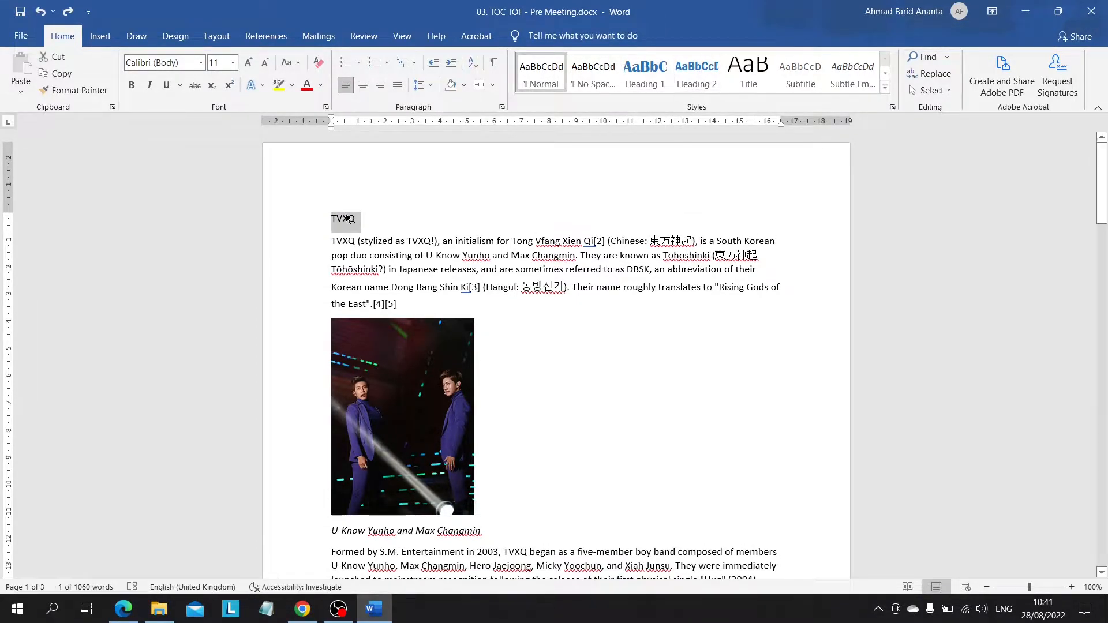
pyautogui.scroll(-7, 346, 219)
pyautogui.click(393, 338)
pyautogui.scroll(1, 569, 388)
pyautogui.scroll(-18, 362, 250)
pyautogui.scroll(-10, 362, 250)
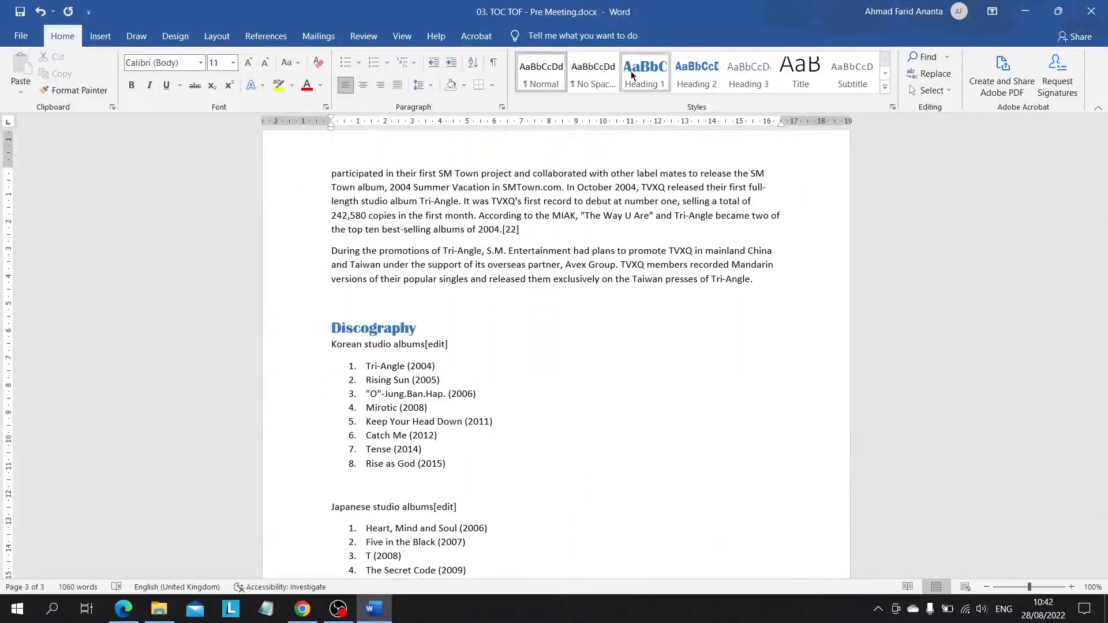
pyautogui.scroll(-9, 439, 289)
pyautogui.click(370, 366)
pyautogui.click(645, 73)
pyautogui.scroll(5, 596, 390)
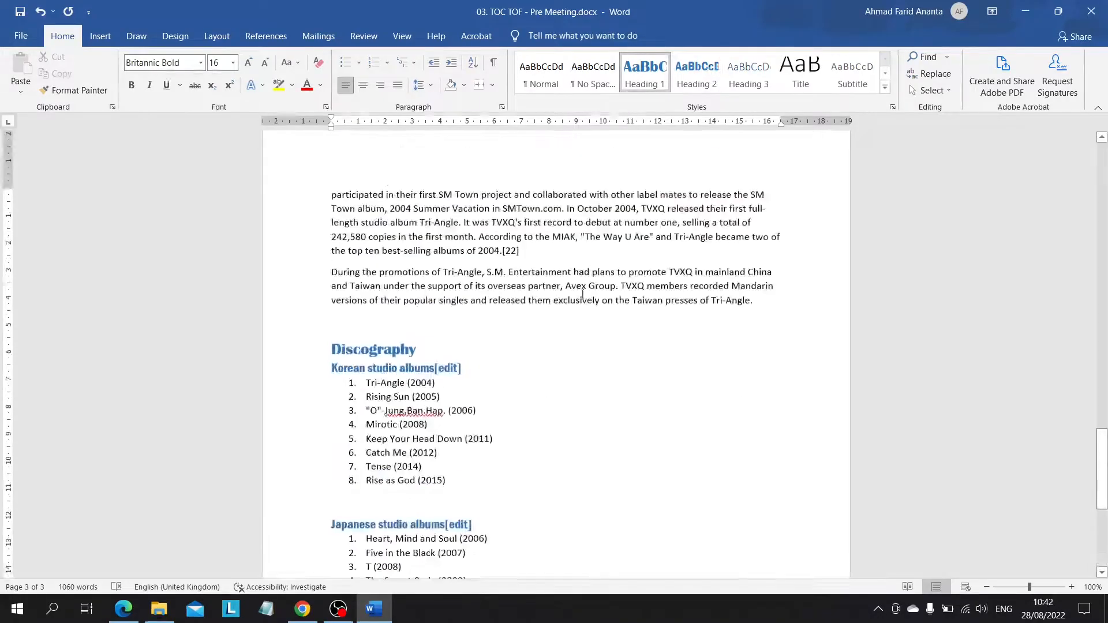
# Step: Modify the Heading 2 style to use a plain, non-bold sans-serif font
pyautogui.rightClick(707, 79)
pyautogui.click(728, 104)
pyautogui.click(763, 252)
pyautogui.click(744, 301)
pyautogui.click(950, 501)
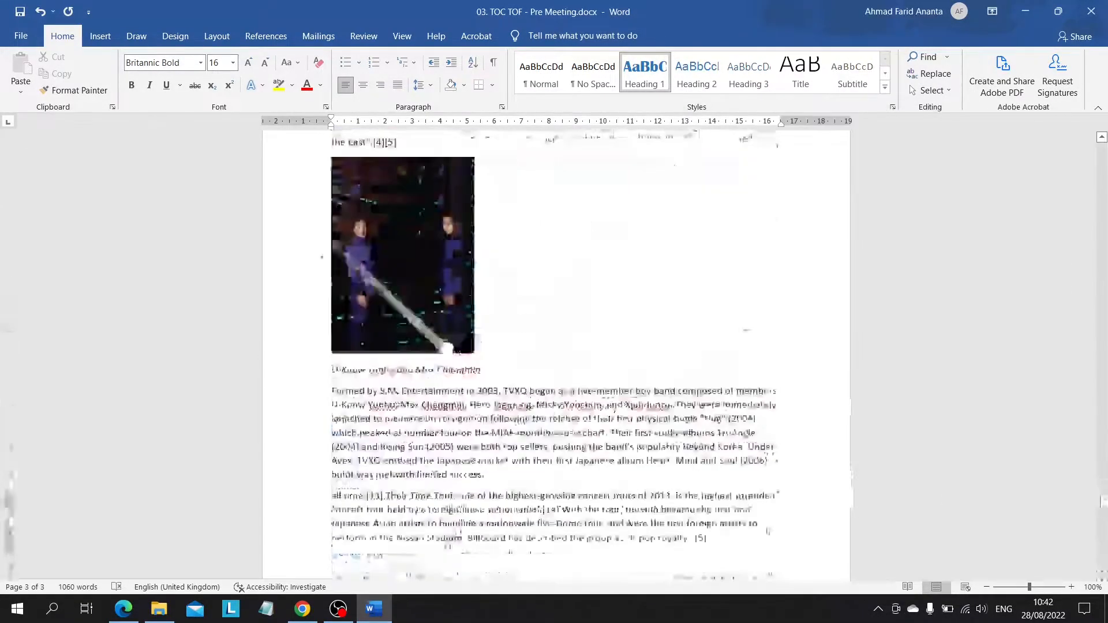
# Step: Check the styled headings through the document and show the Navigation pane
pyautogui.scroll(3, 339, 235)
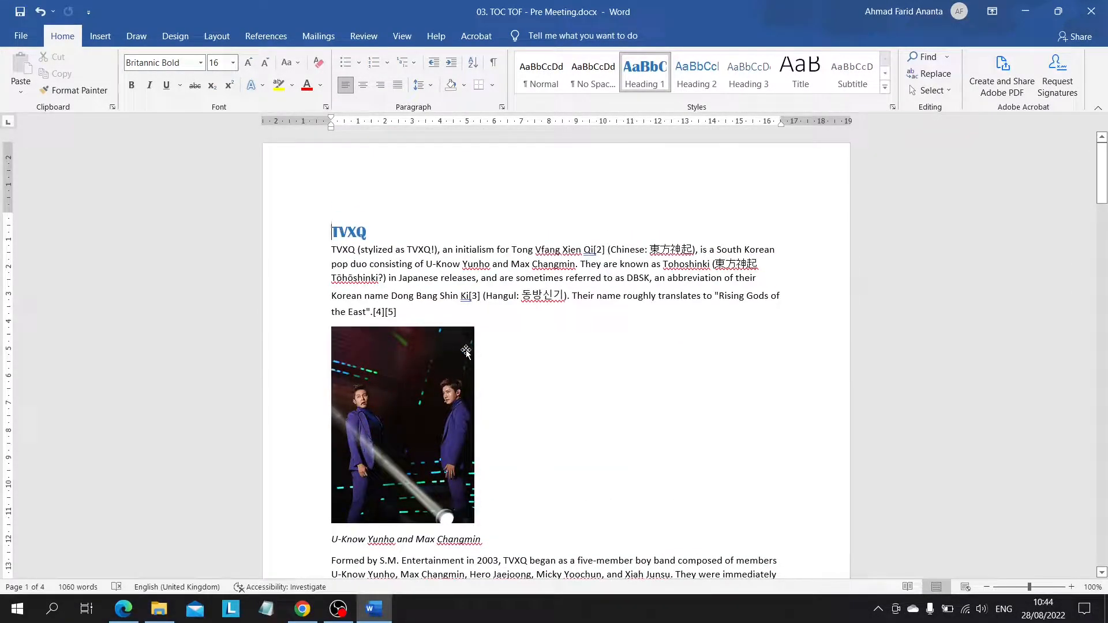
pyautogui.scroll(-15, 597, 440)
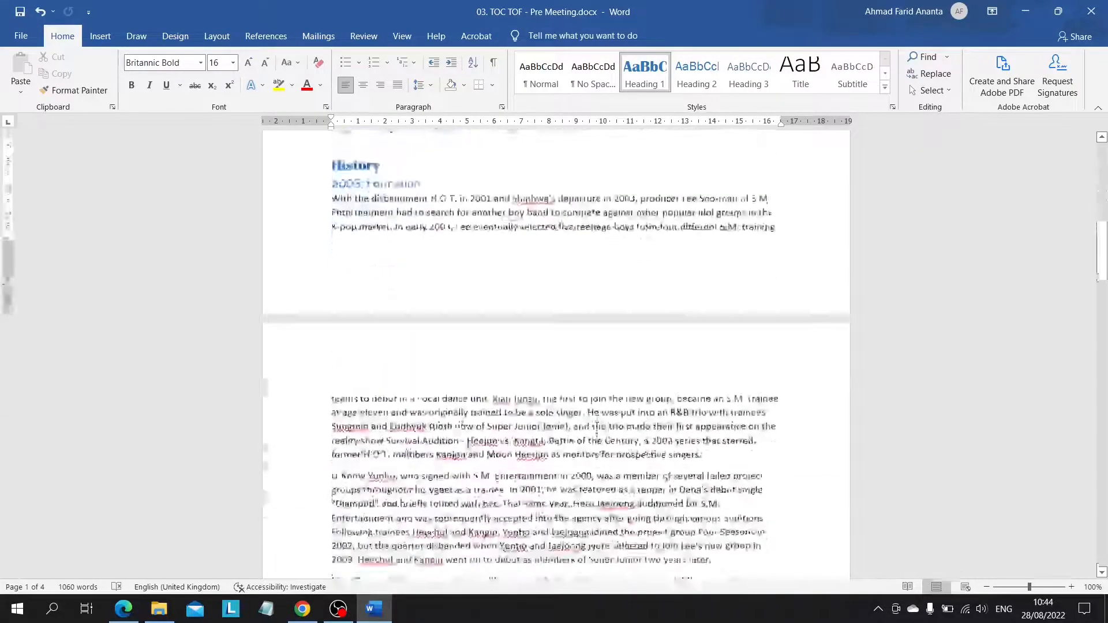
pyautogui.scroll(-15, 597, 440)
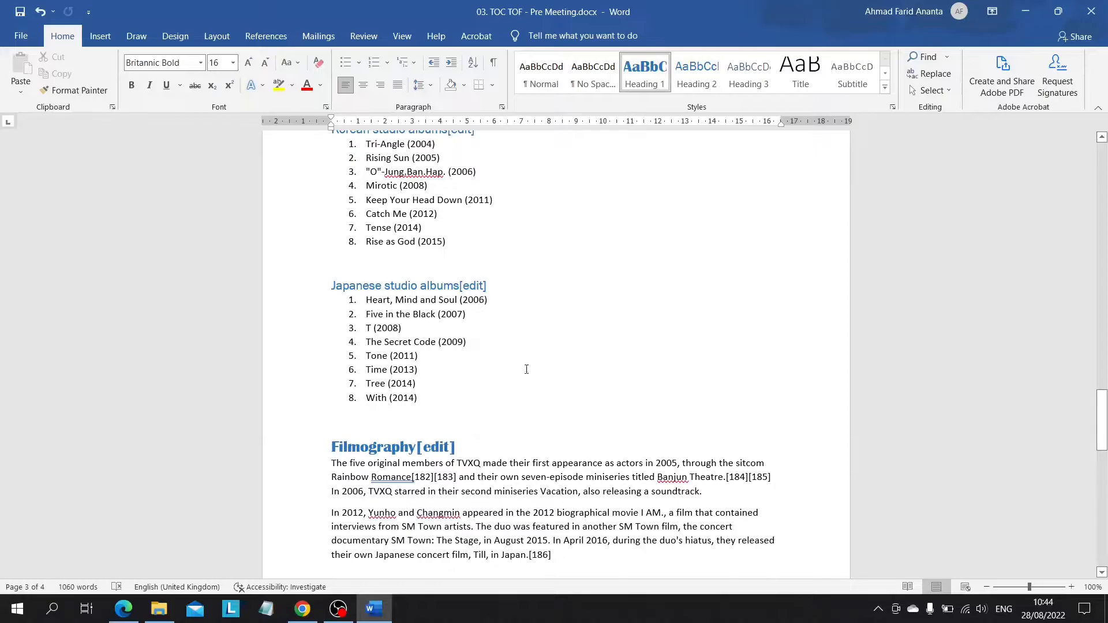
pyautogui.click(402, 36)
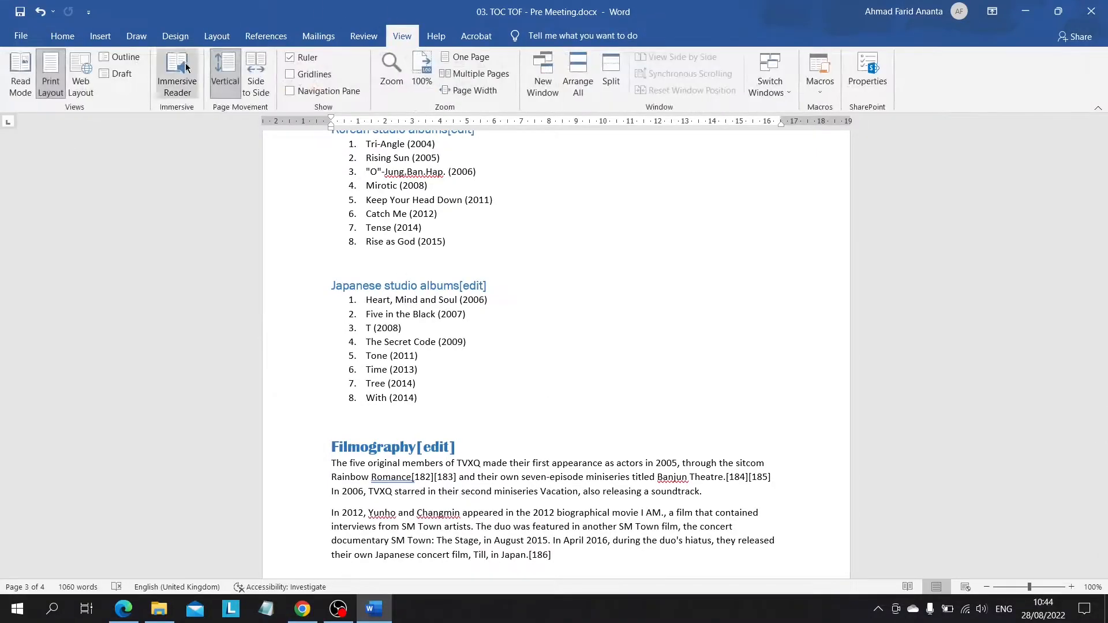
pyautogui.click(290, 91)
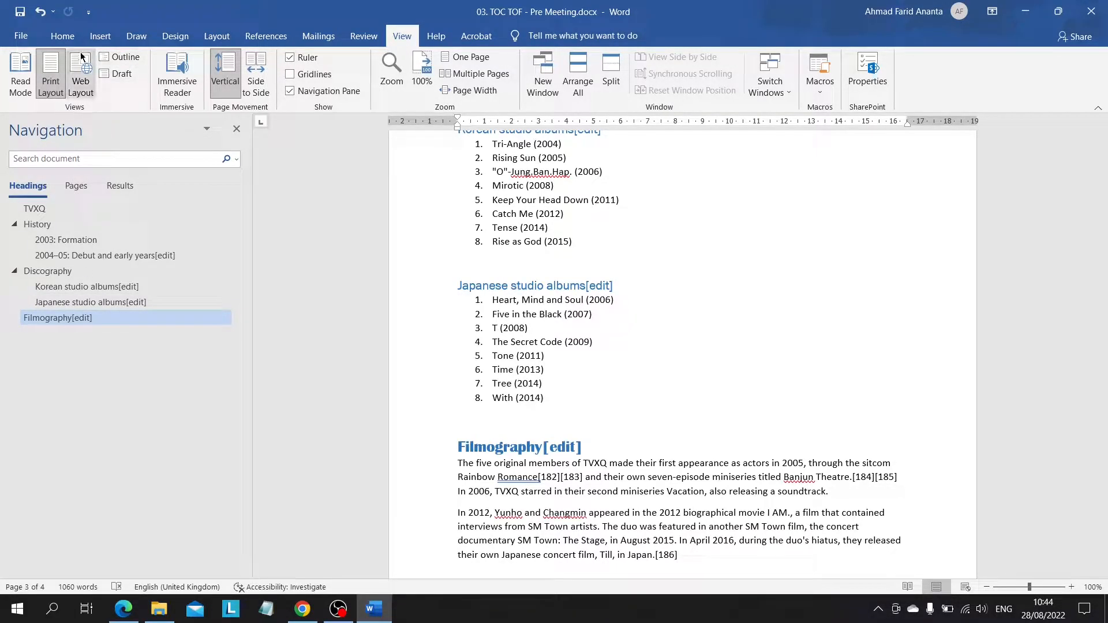
# Step: Insert an Automatic Table 1 table of contents on the blank last page of the document
pyautogui.scroll(-10, 546, 415)
pyautogui.click(539, 299)
pyautogui.scroll(2, 374, 277)
pyautogui.scroll(-2, 375, 324)
pyautogui.scroll(-1, 376, 337)
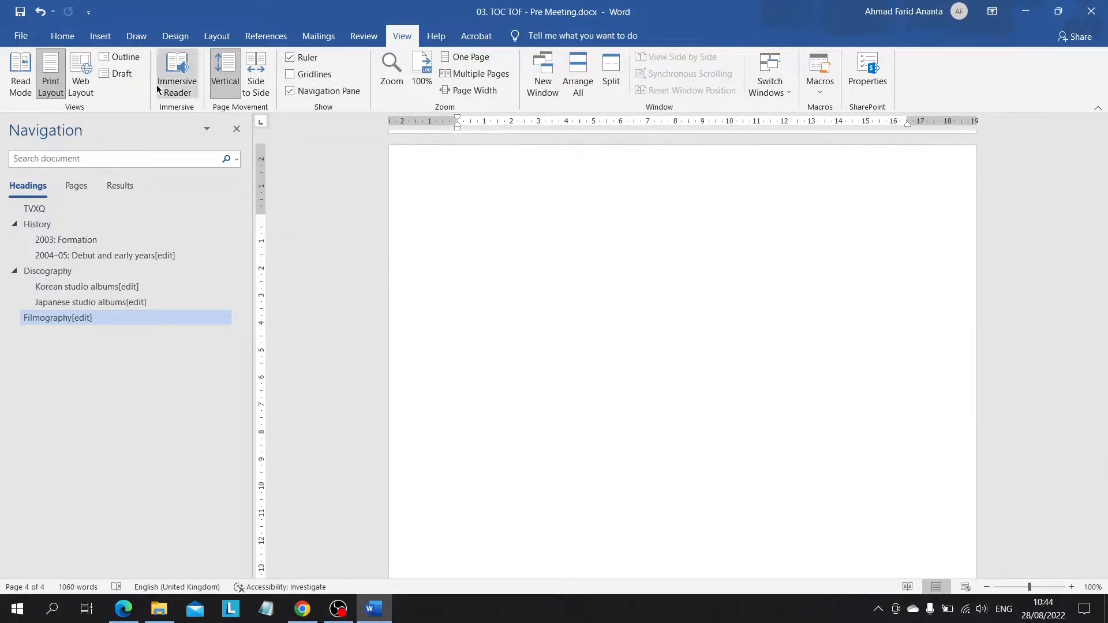
pyautogui.click(277, 42)
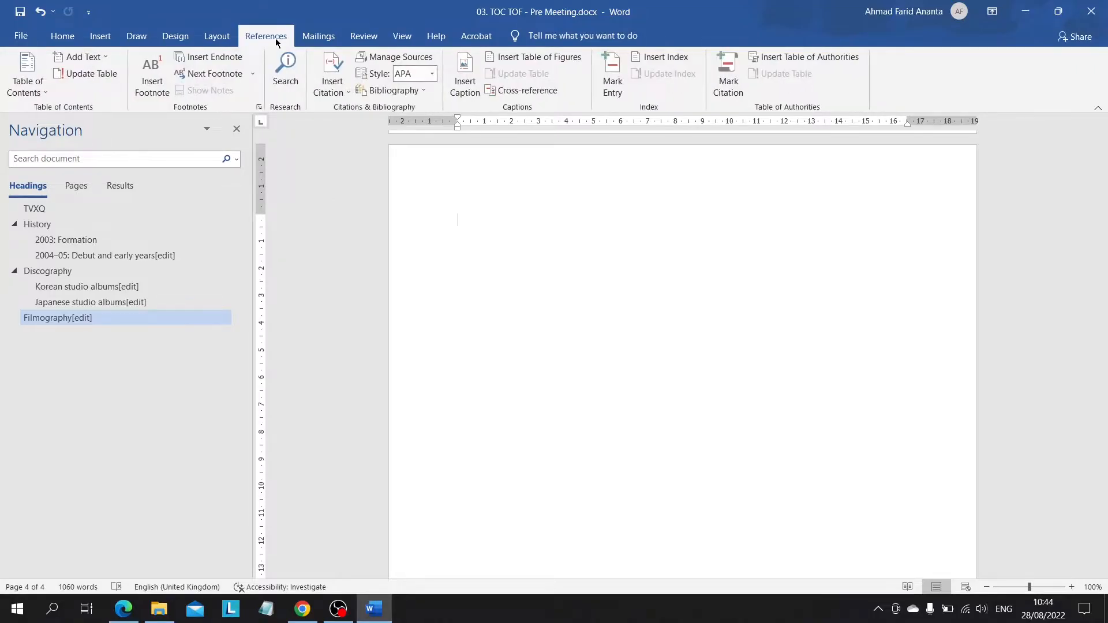
pyautogui.click(23, 65)
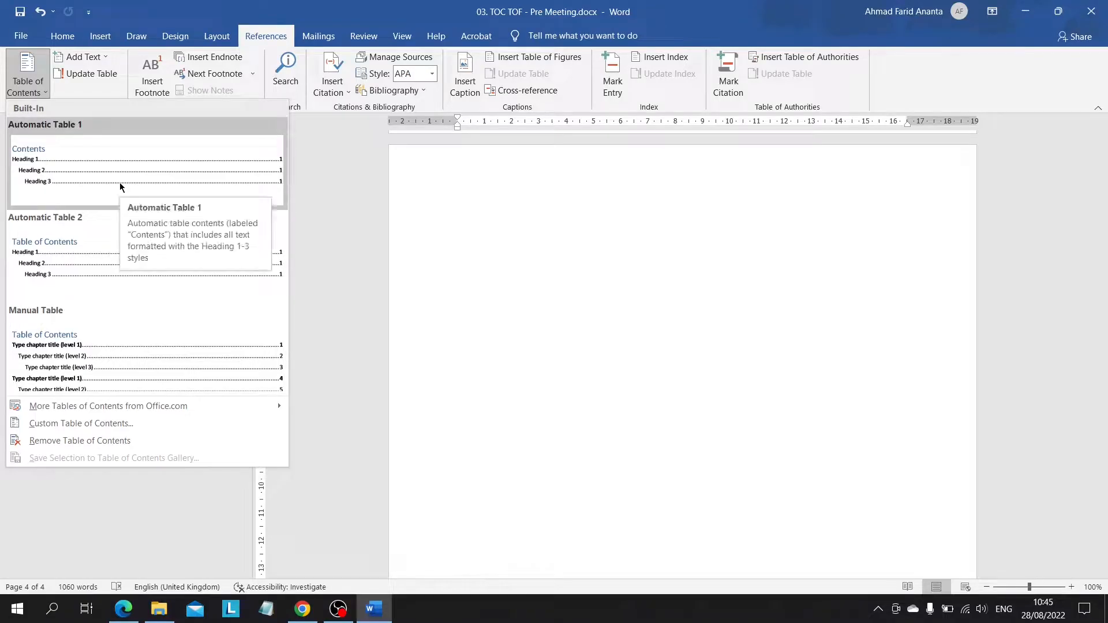
pyautogui.click(75, 172)
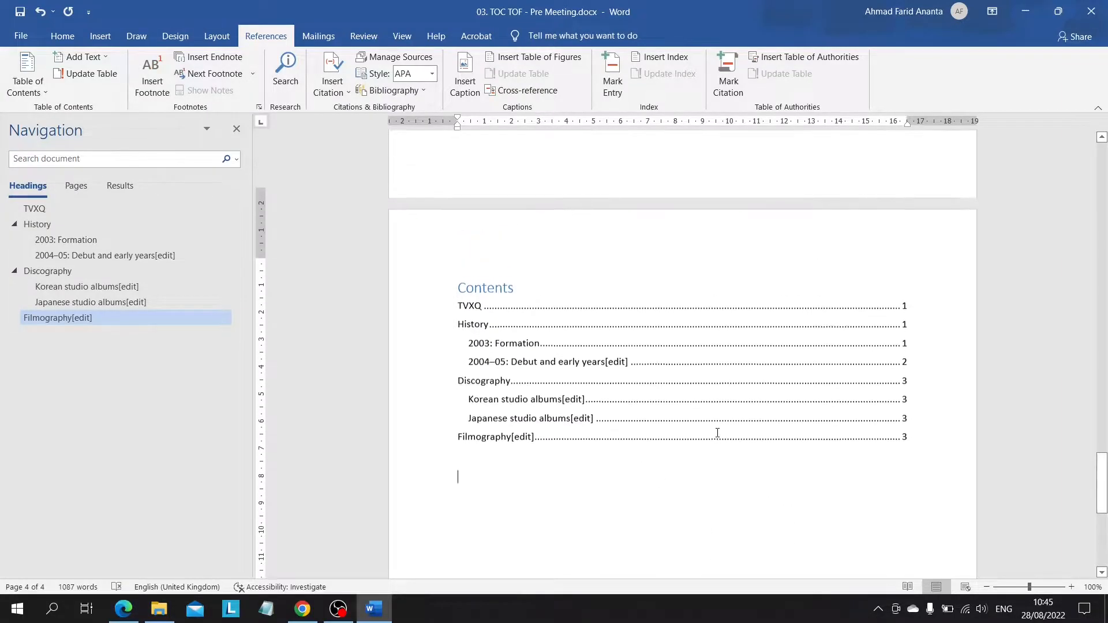
# Step: Compare the entries of the inserted table of contents with the headings in the preceding pages
pyautogui.scroll(3, 718, 433)
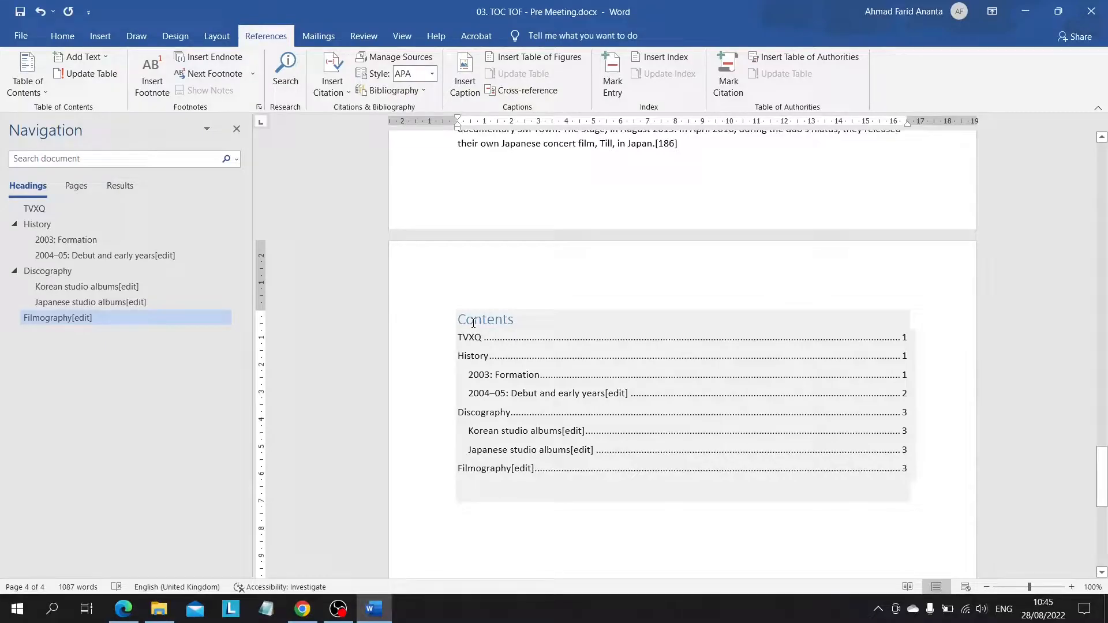
pyautogui.scroll(-3, 574, 415)
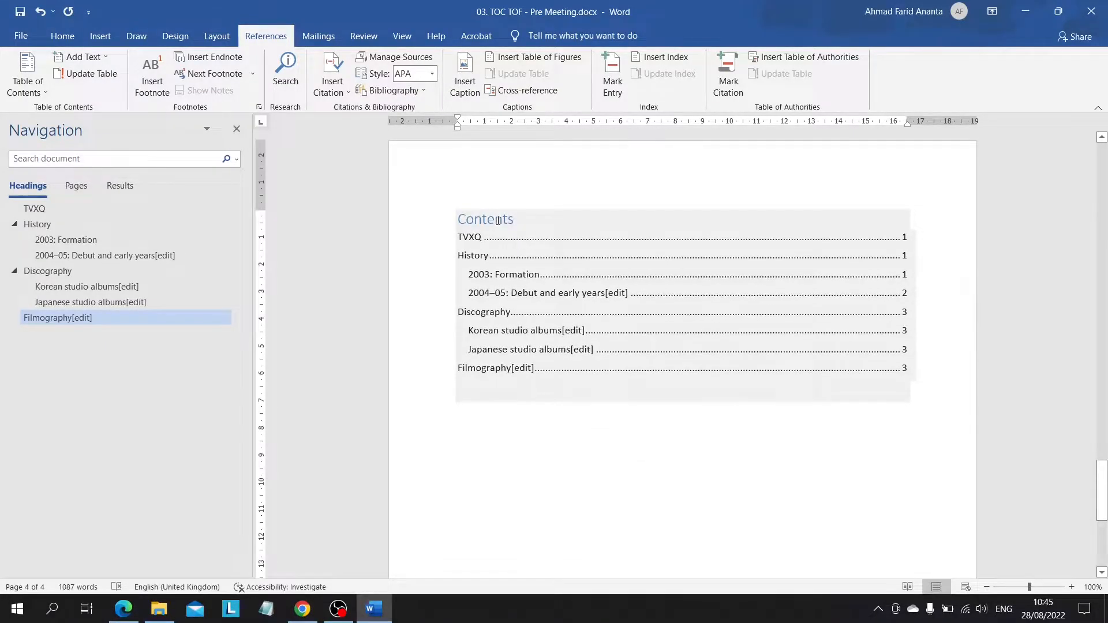
pyautogui.click(498, 221)
pyautogui.scroll(3, 533, 278)
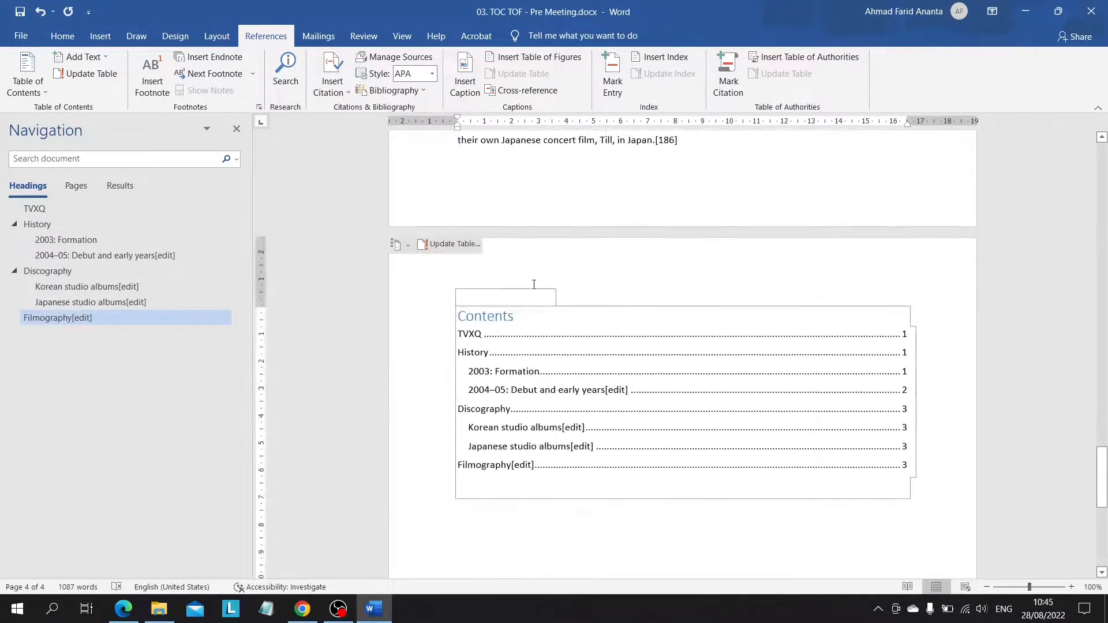
pyautogui.scroll(15, 592, 307)
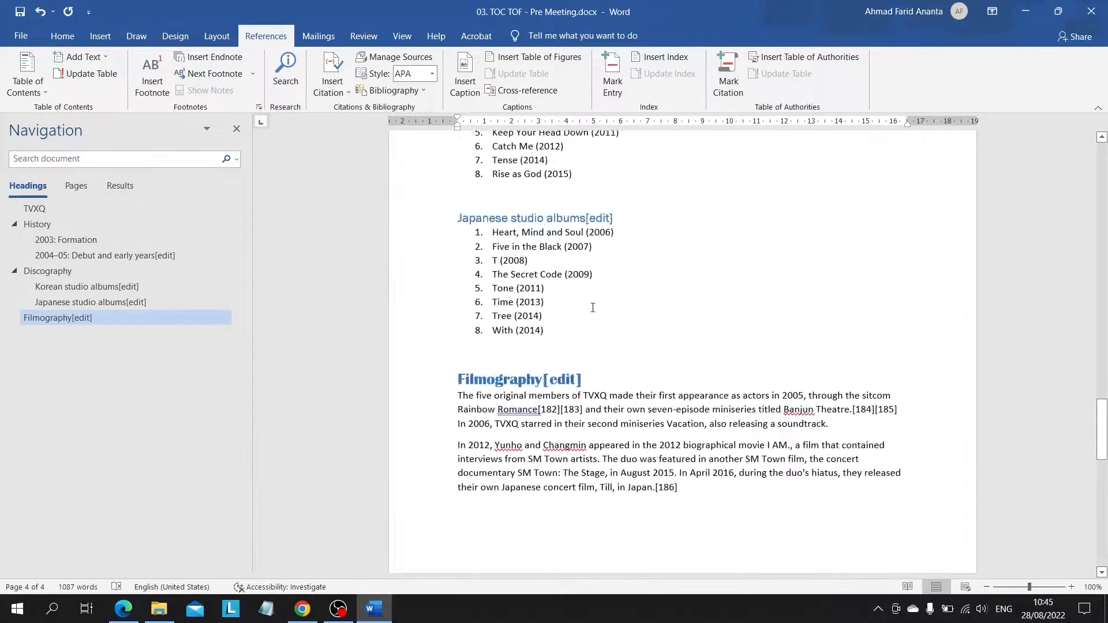
pyautogui.scroll(-8, 593, 307)
pyautogui.scroll(14, 595, 346)
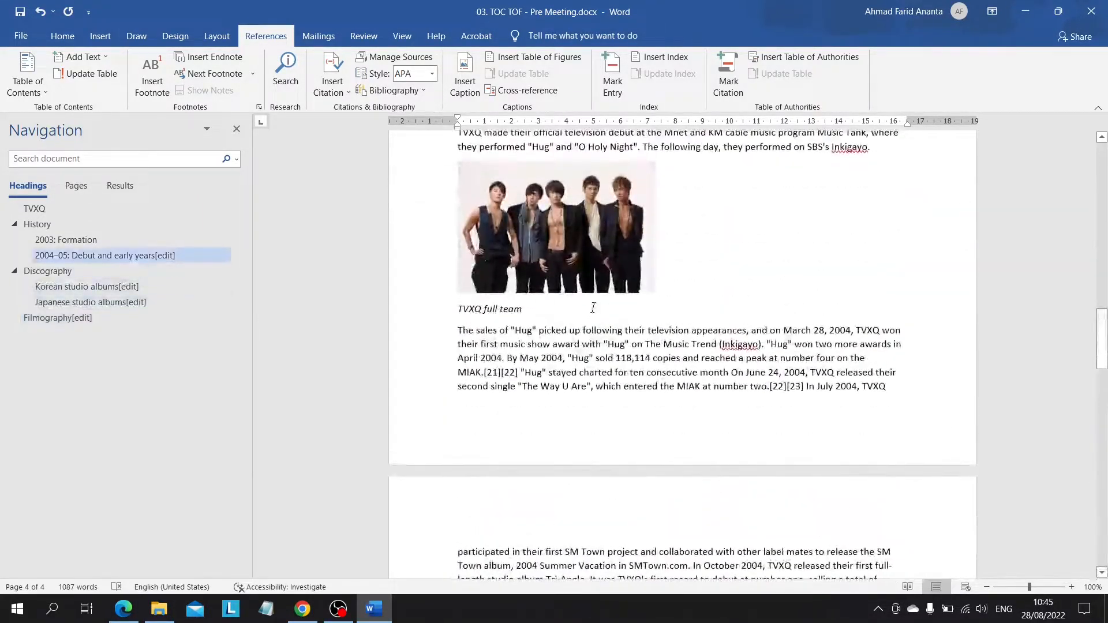
pyautogui.scroll(-11, 599, 412)
pyautogui.scroll(-10, 598, 411)
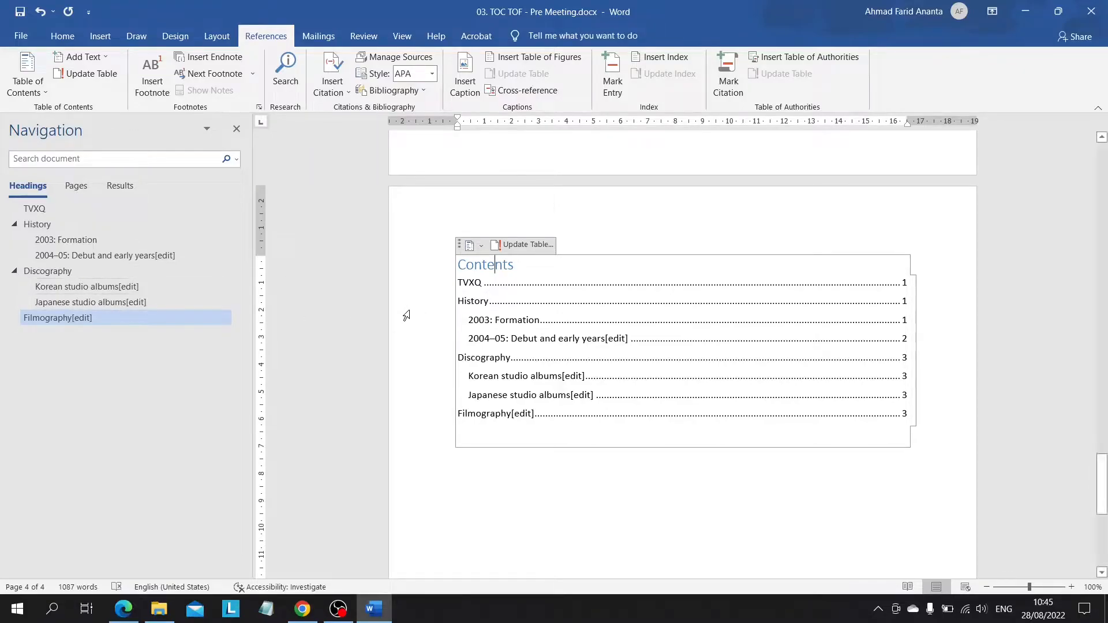
# Step: Apply the Title style to the Contents heading above the table of contents
pyautogui.moveTo(458, 262); pyautogui.dragTo(512, 269)
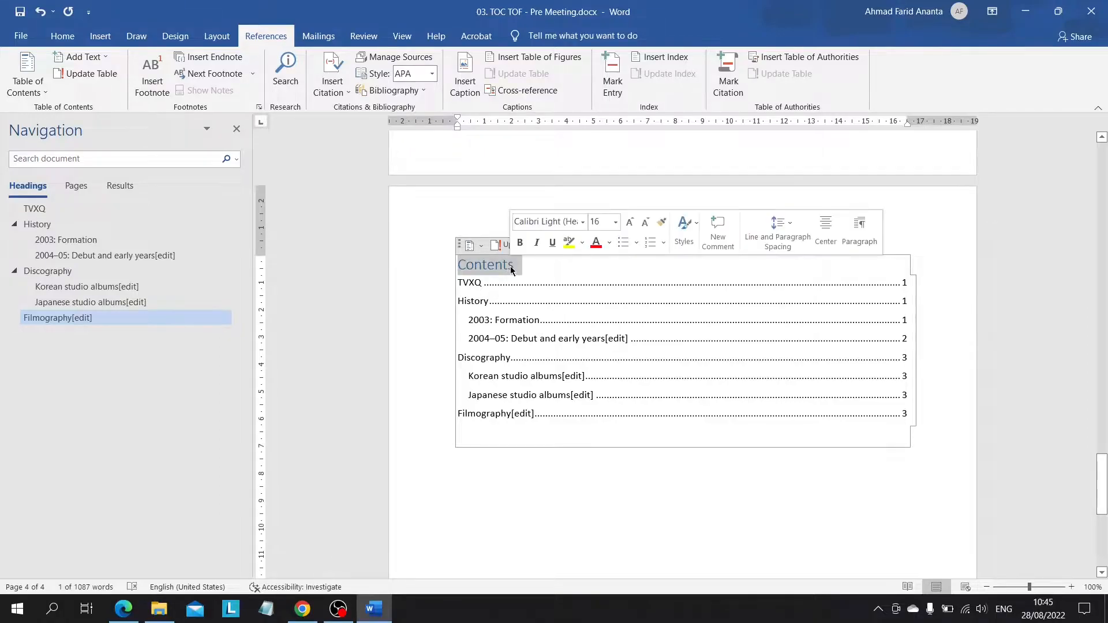
pyautogui.click(474, 265)
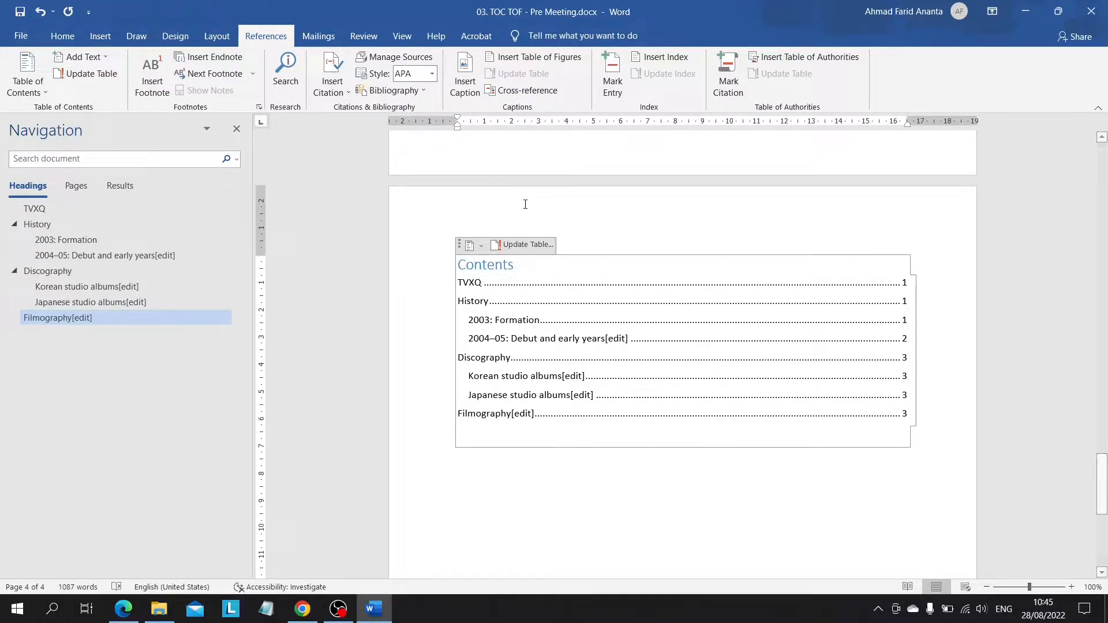
pyautogui.click(63, 36)
pyautogui.click(801, 72)
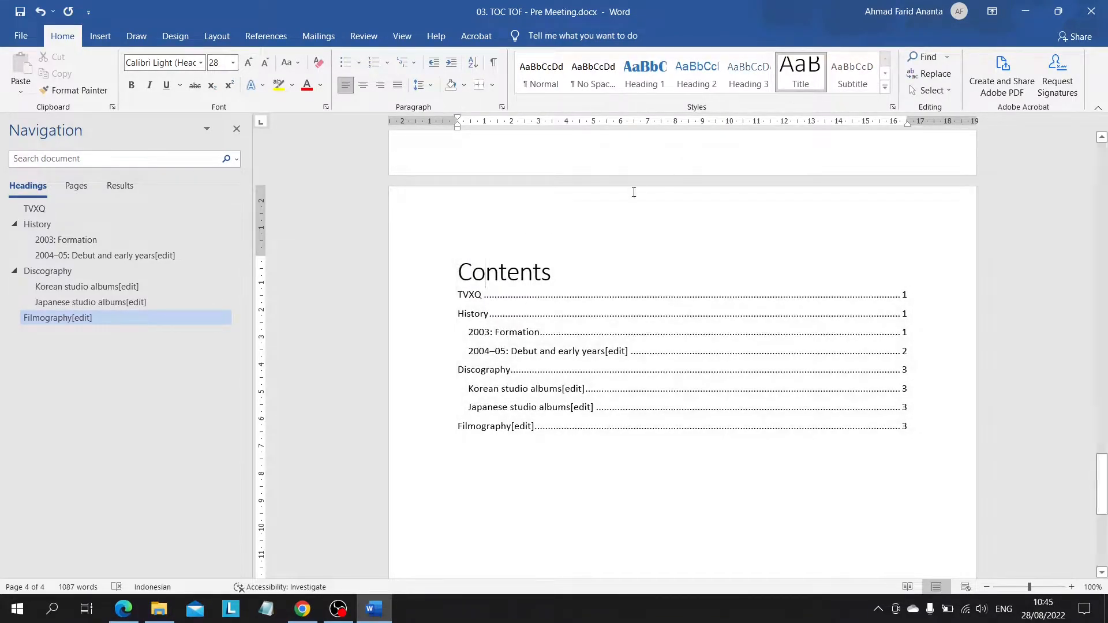
# Step: Recolour the Title style to the blue Accent 1 shade and rename the Contents heading as Table of Contents
pyautogui.rightClick(815, 70)
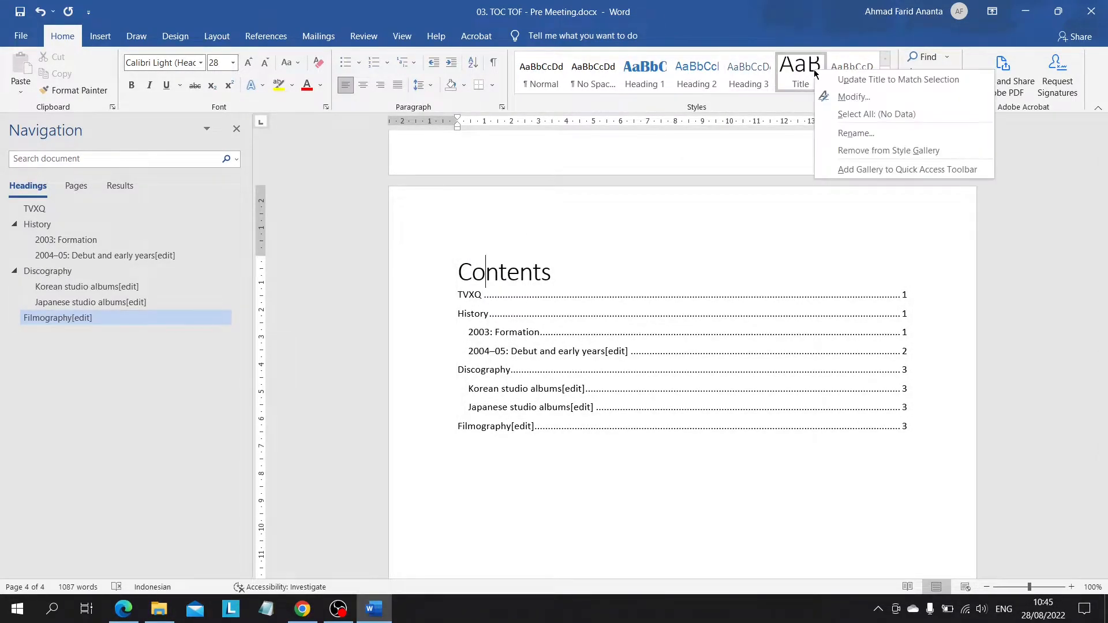
pyautogui.click(854, 96)
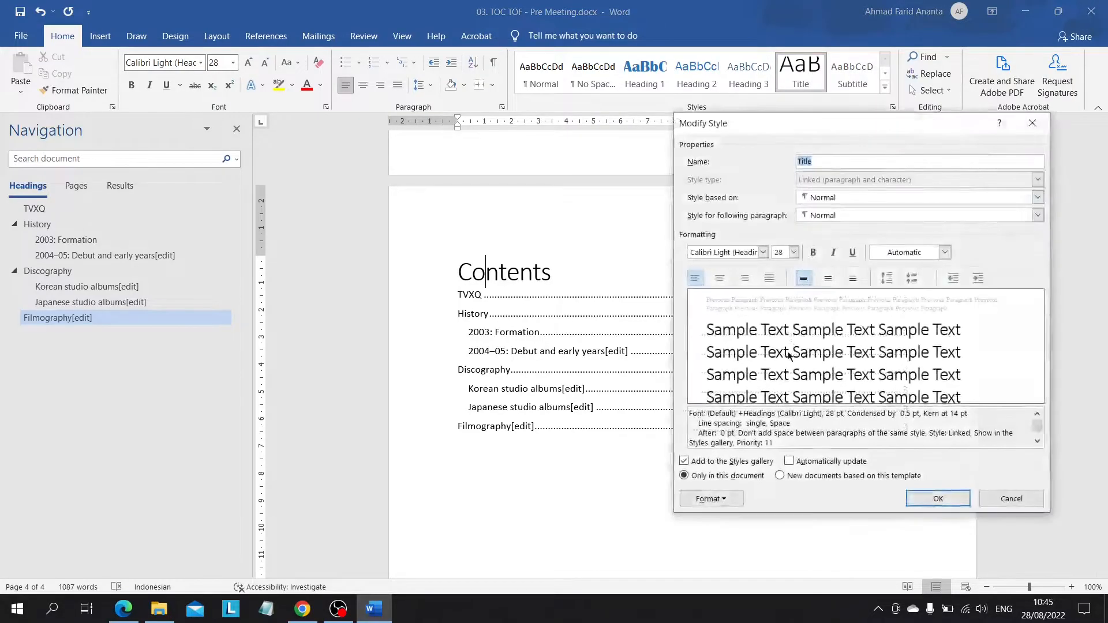
pyautogui.click(942, 253)
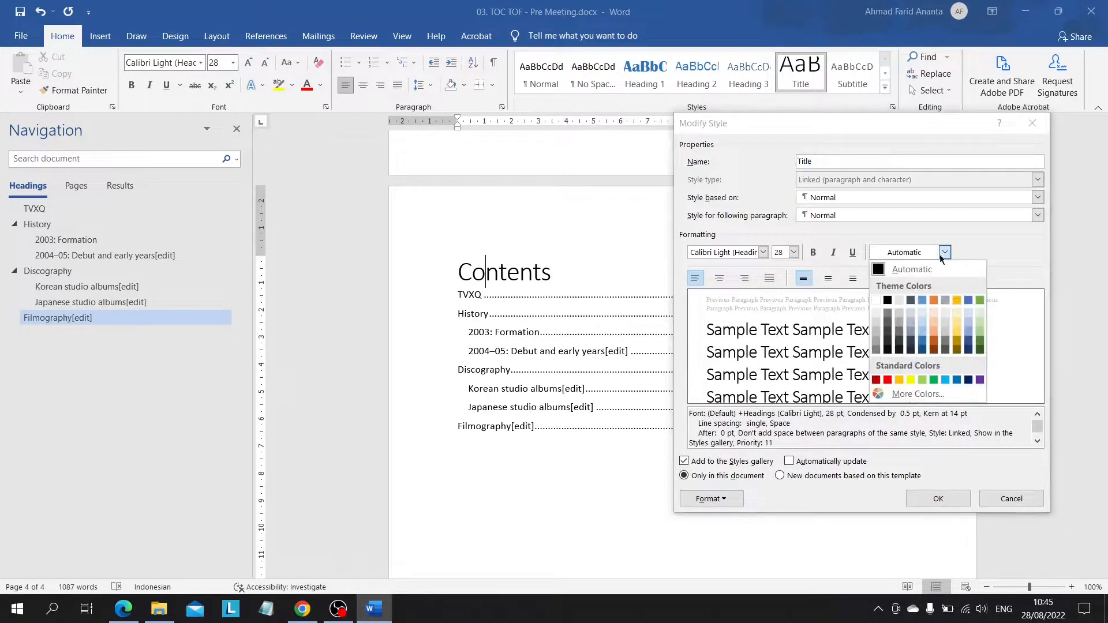
pyautogui.click(922, 340)
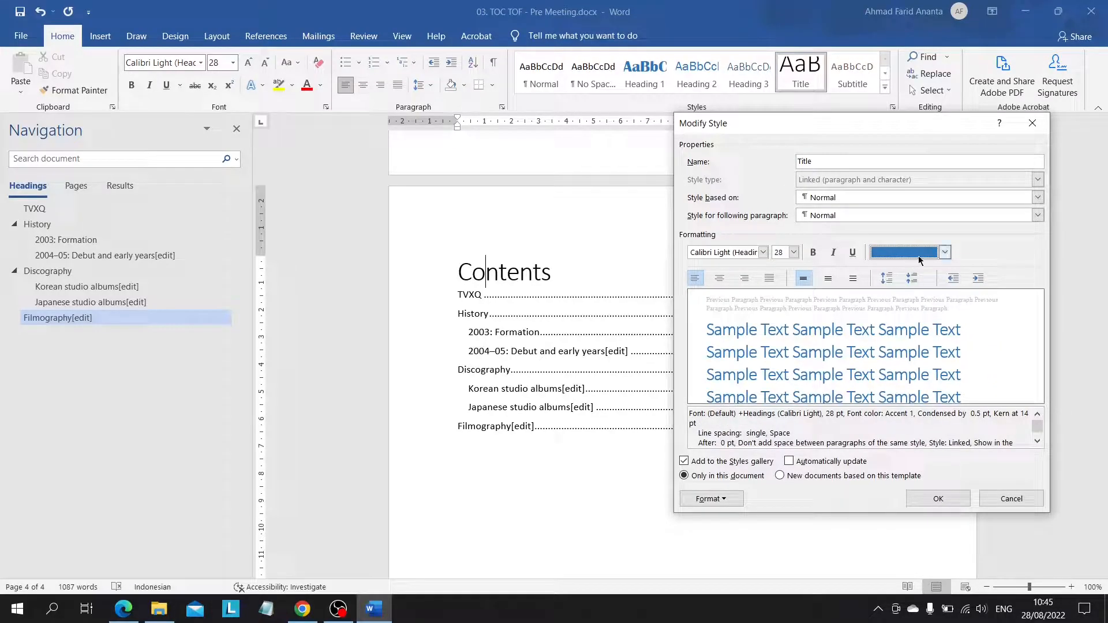
pyautogui.click(936, 498)
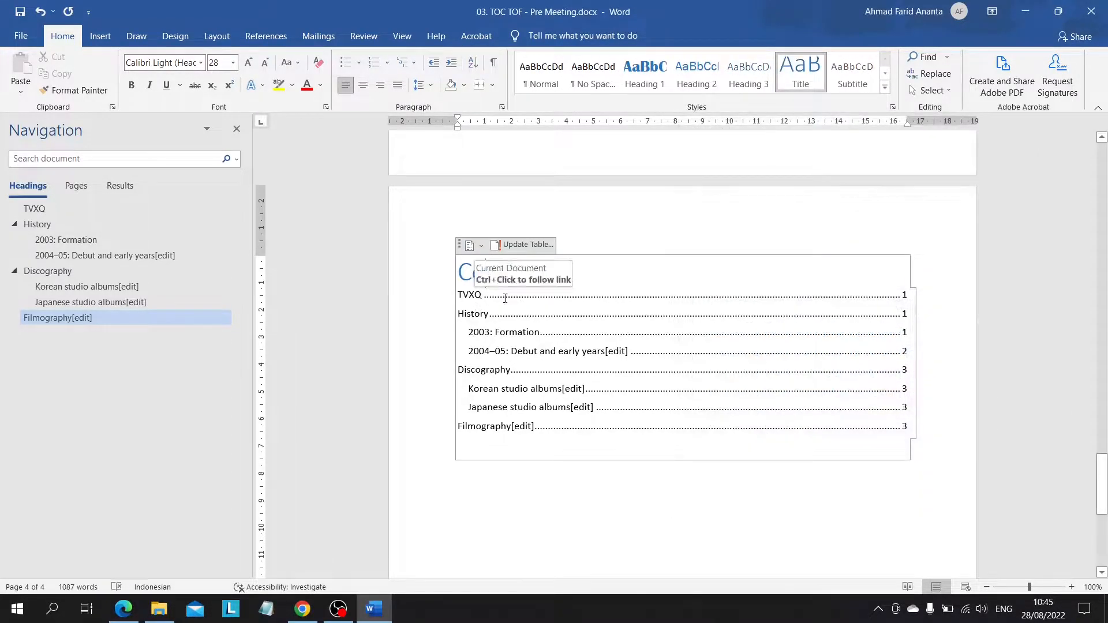
pyautogui.write('Table of')
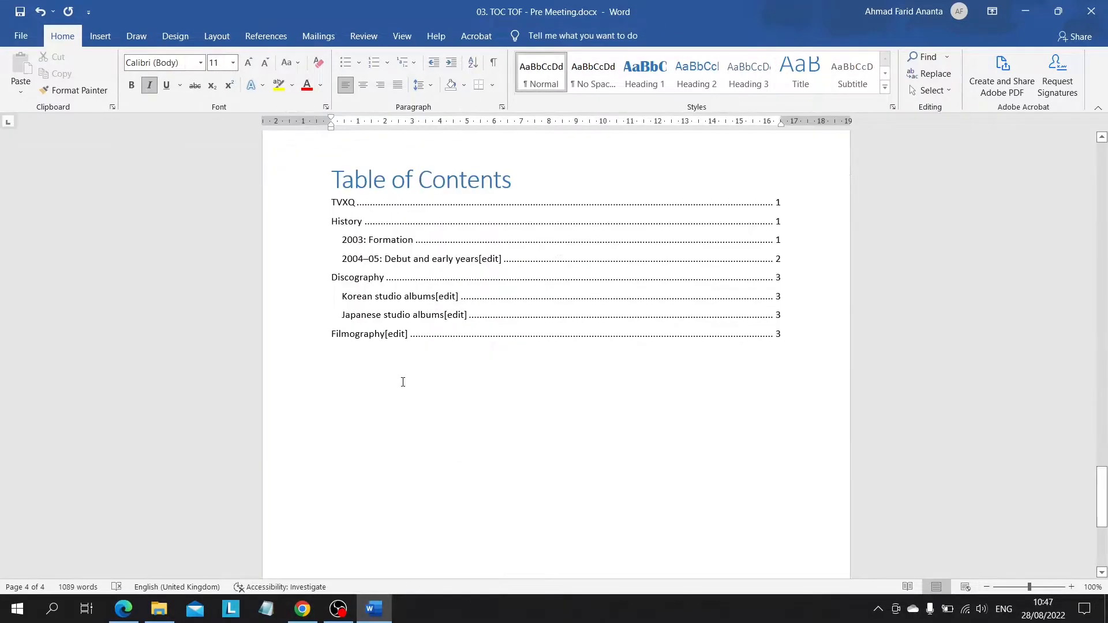
# Step: Examine the document's pictures with their existing caption lines and the blank area below the table of contents
pyautogui.scroll(20, 402, 382)
pyautogui.scroll(15, 403, 382)
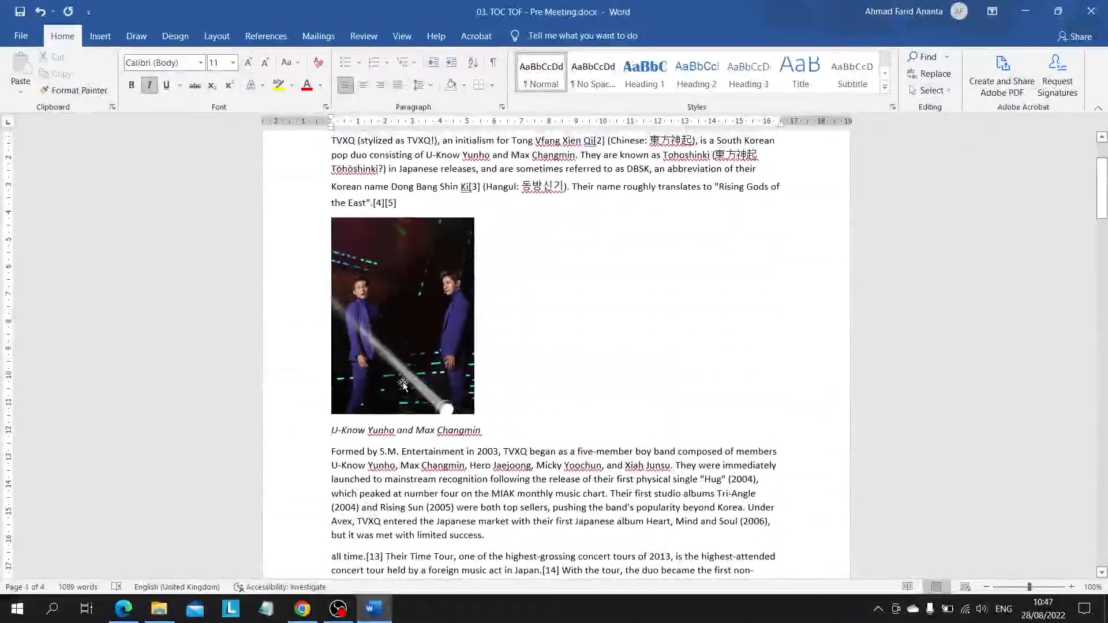
pyautogui.click(265, 36)
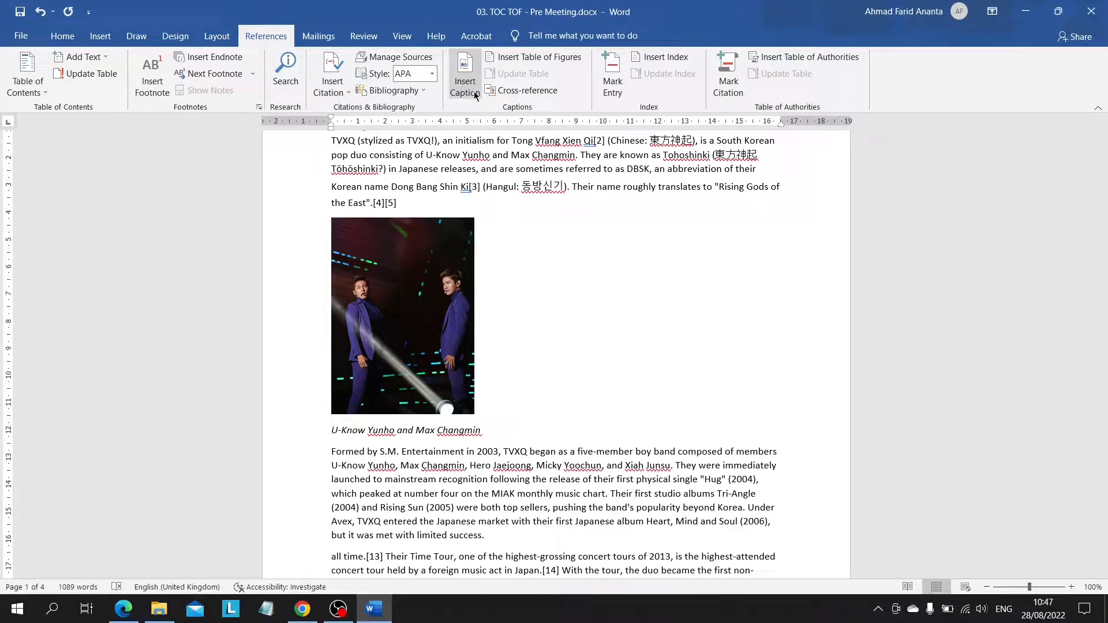
pyautogui.scroll(-3, 601, 429)
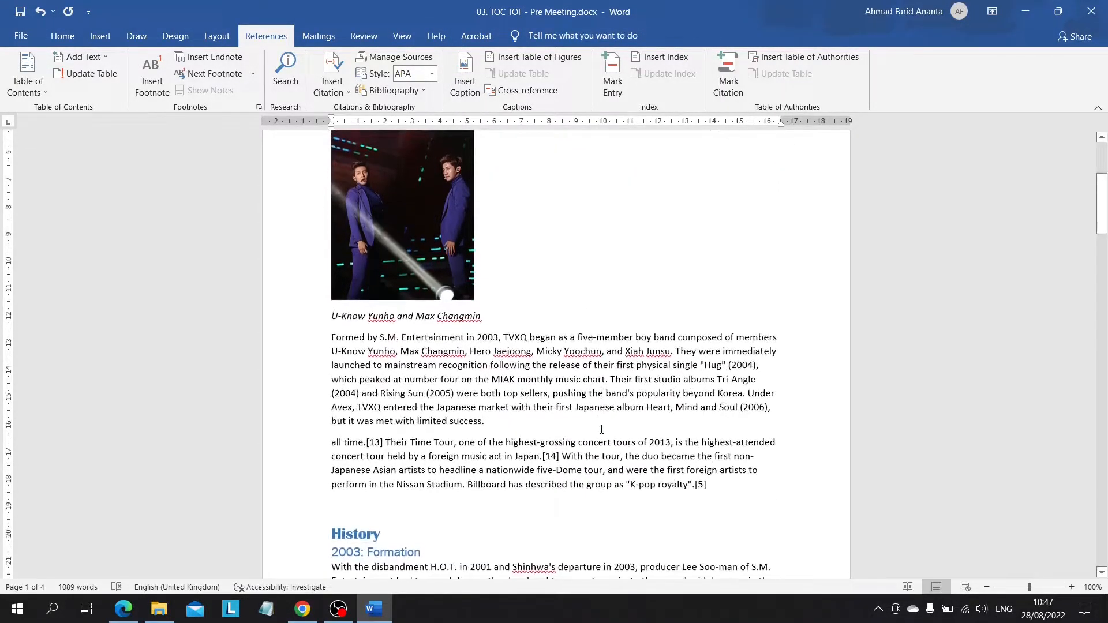
pyautogui.scroll(5, 564, 217)
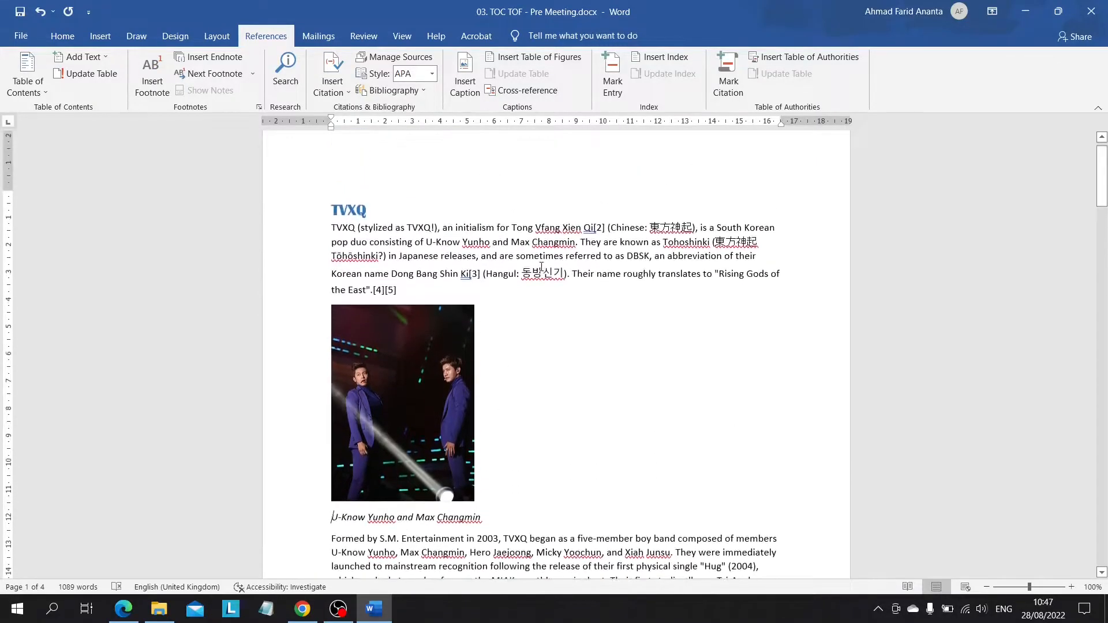
pyautogui.scroll(-20, 390, 326)
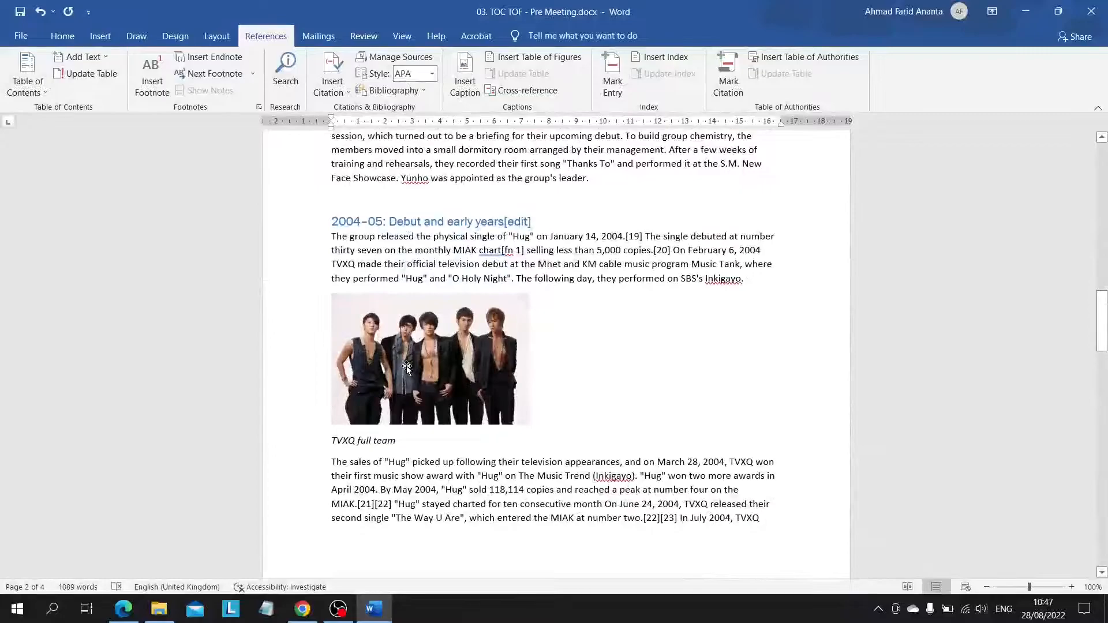
pyautogui.scroll(20, 407, 368)
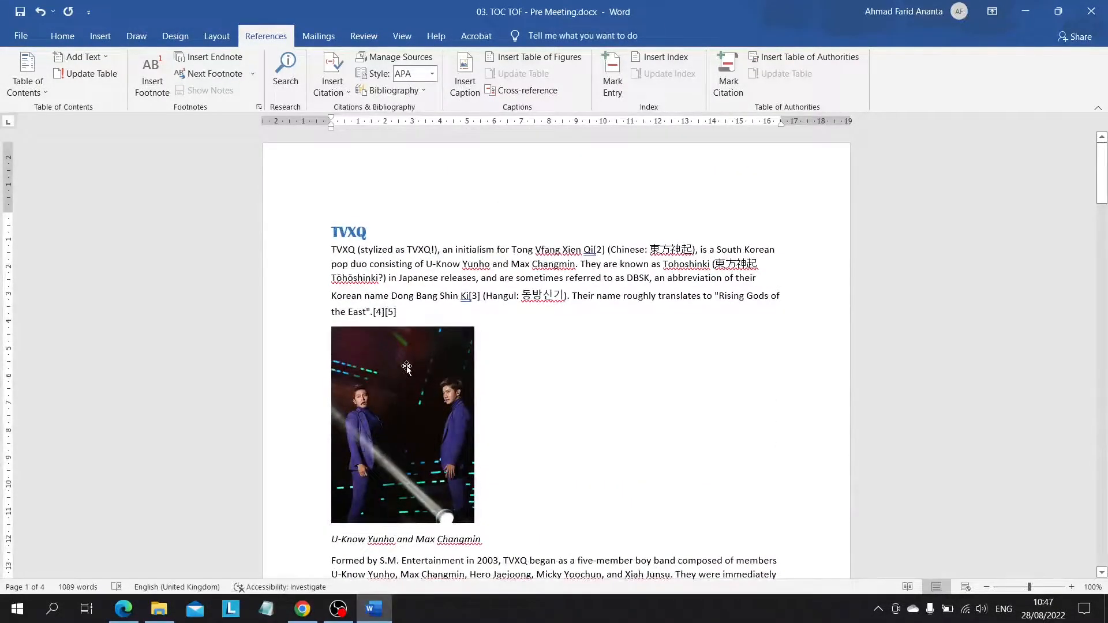
pyautogui.scroll(-20, 407, 368)
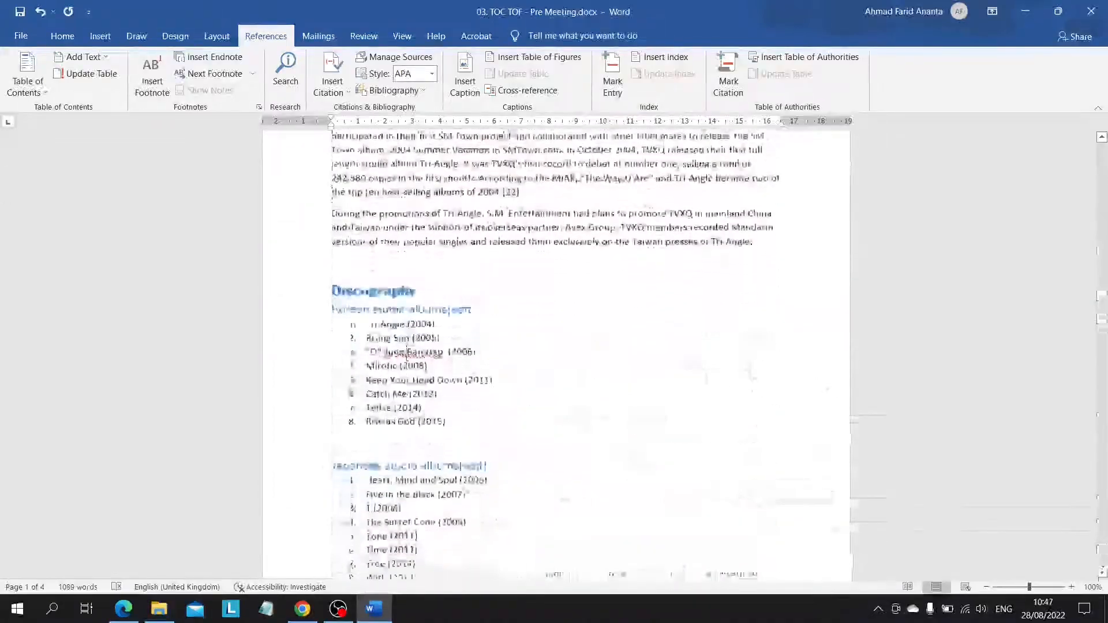
pyautogui.scroll(-6, 406, 366)
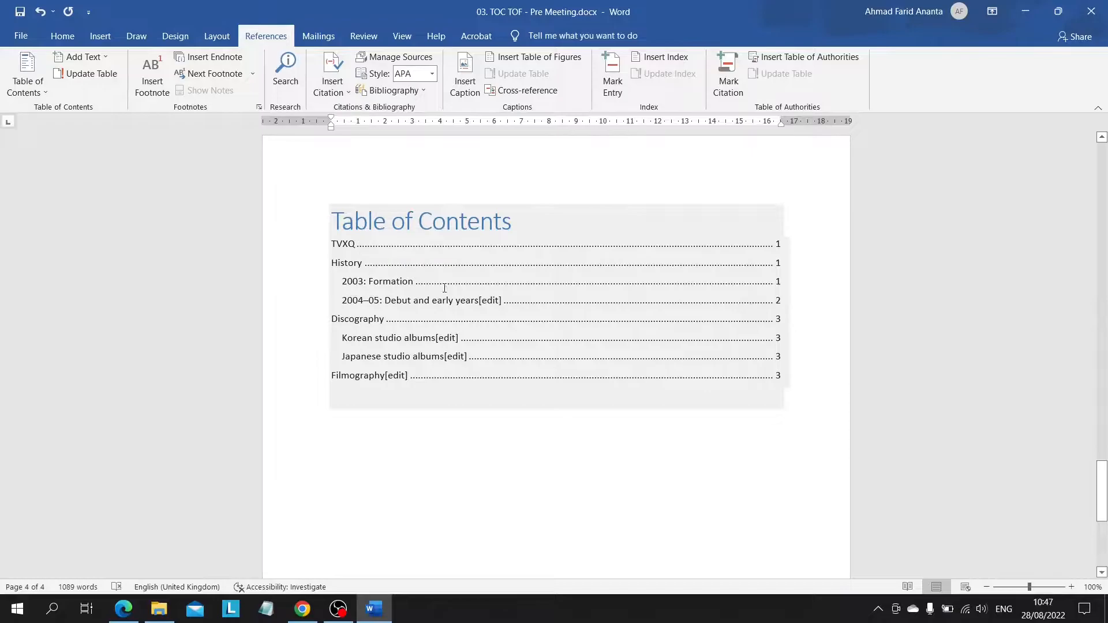
pyautogui.click(492, 457)
pyautogui.scroll(20, 492, 491)
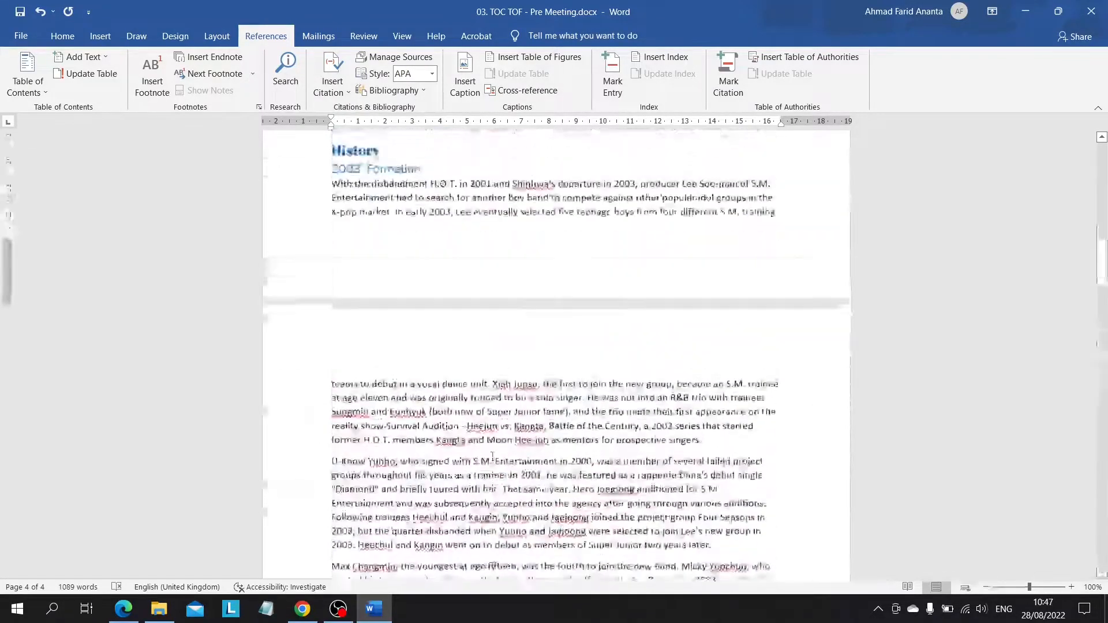
pyautogui.scroll(-5, 492, 490)
pyautogui.scroll(10, 383, 353)
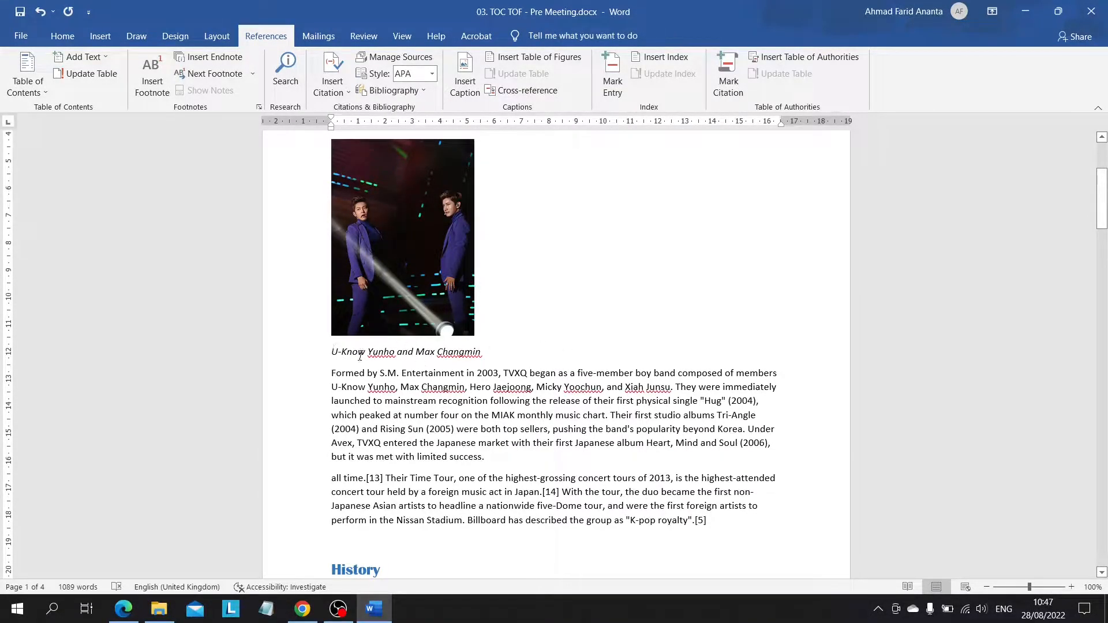
# Step: Insert an automatic caption with the Picture label before the caption text under the duo photo on page 1
pyautogui.scroll(3, 426, 269)
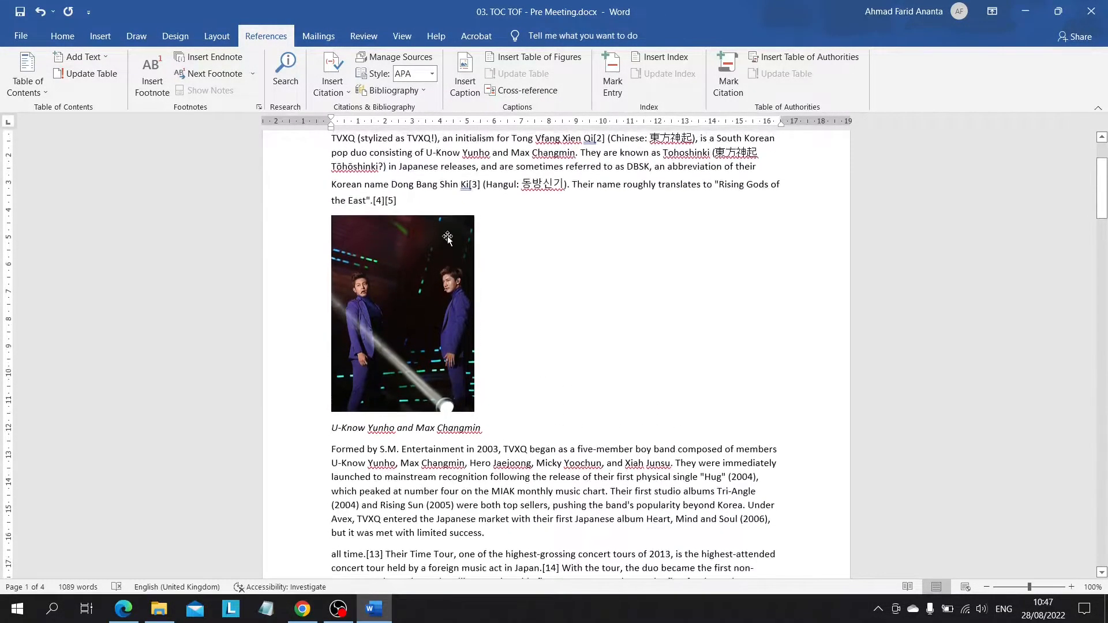
pyautogui.click(464, 68)
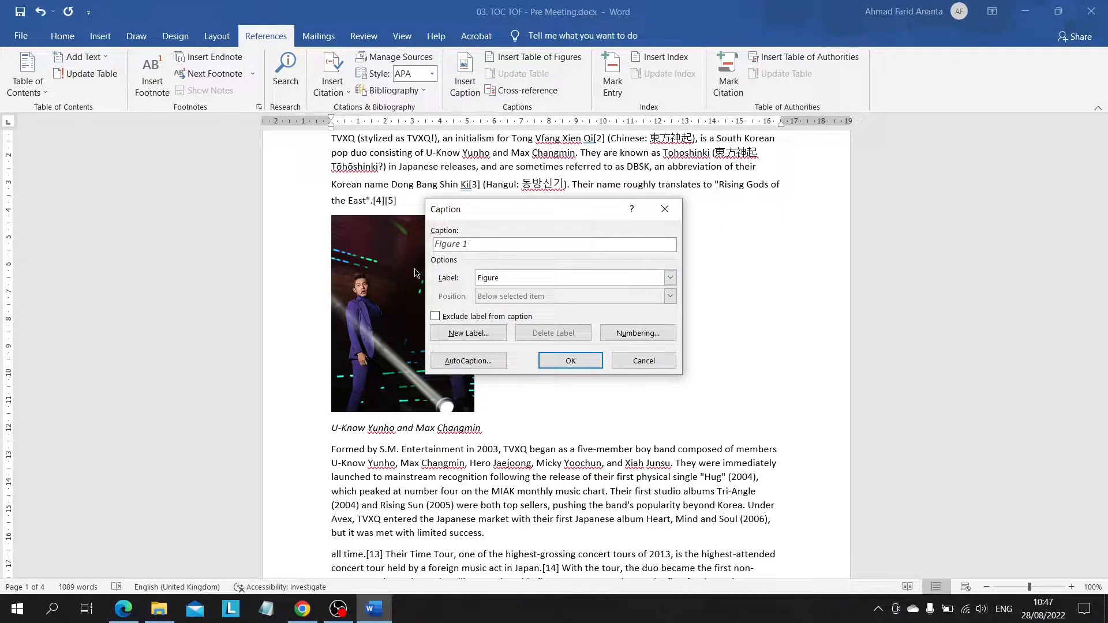
pyautogui.click(670, 279)
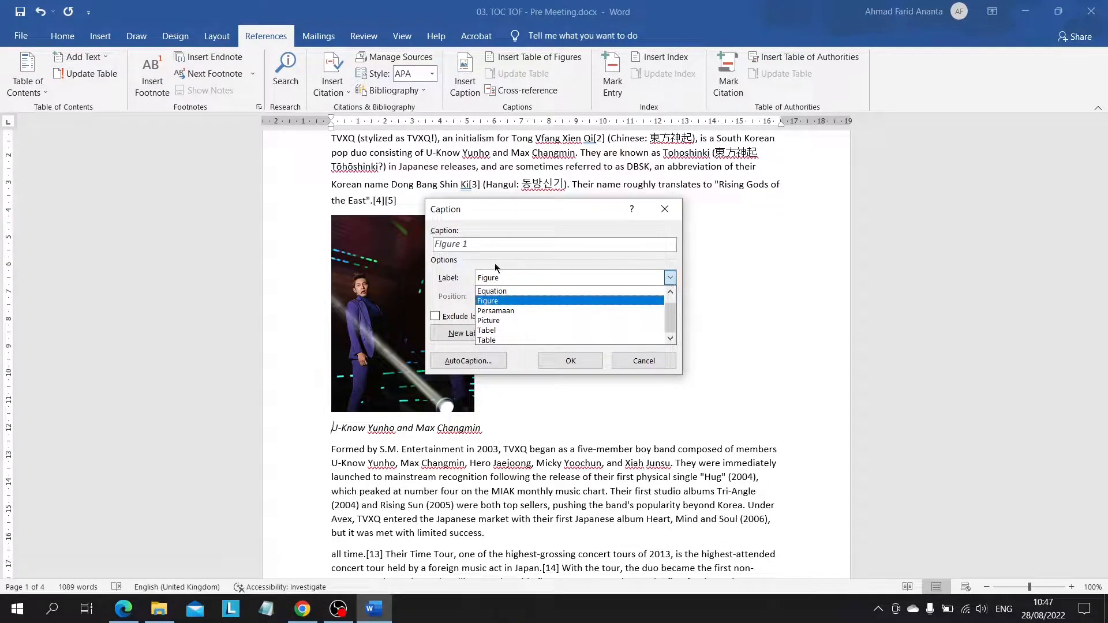
pyautogui.click(452, 276)
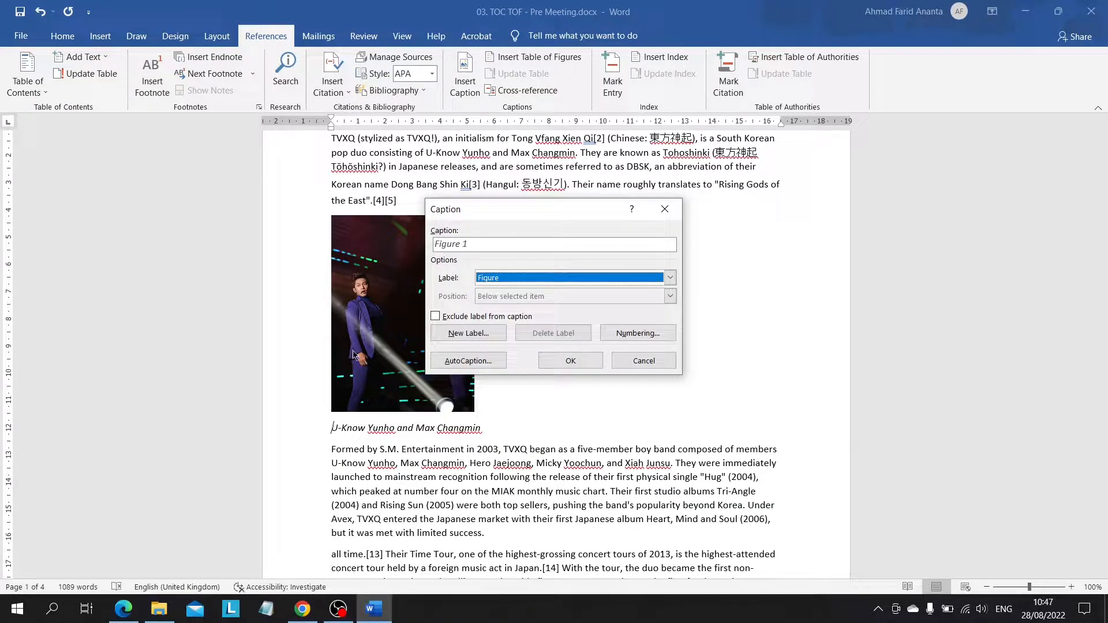
pyautogui.click(506, 276)
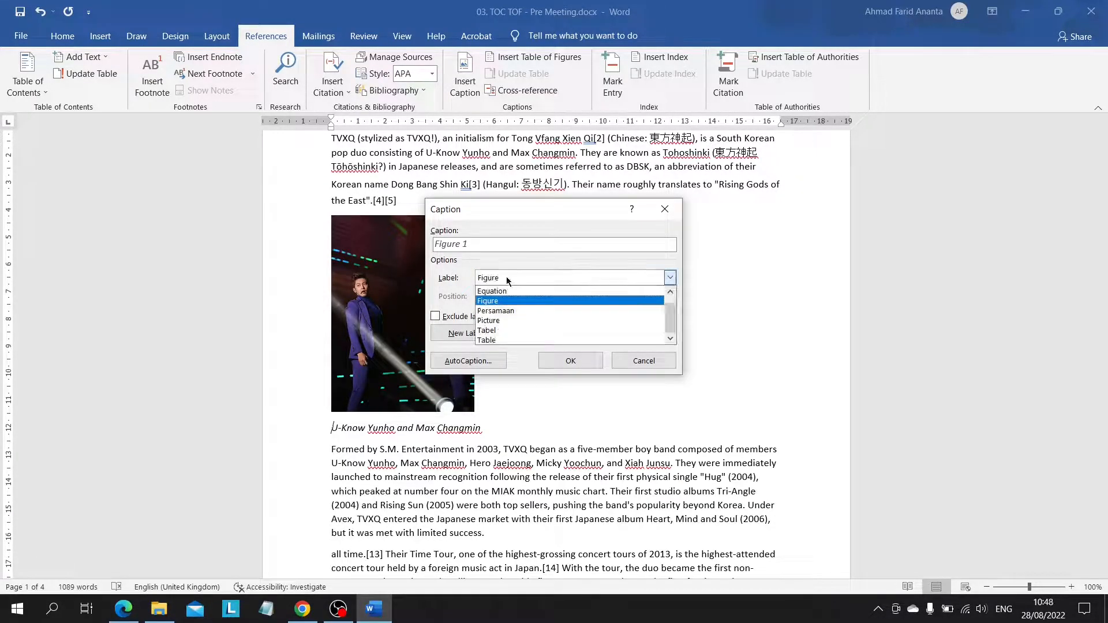
pyautogui.click(507, 321)
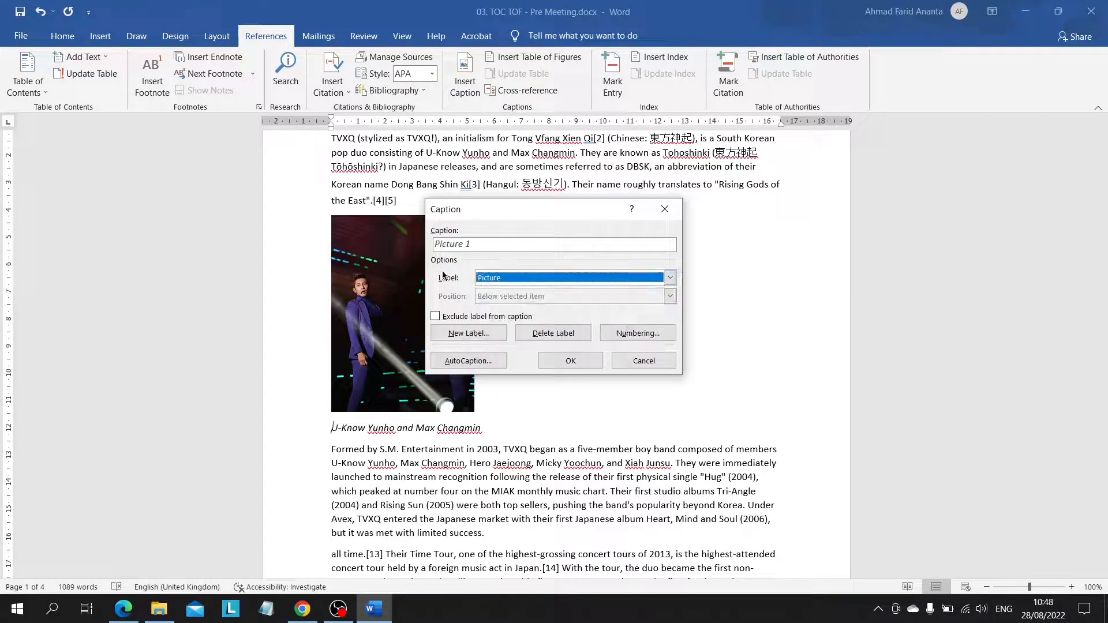
pyautogui.click(461, 243)
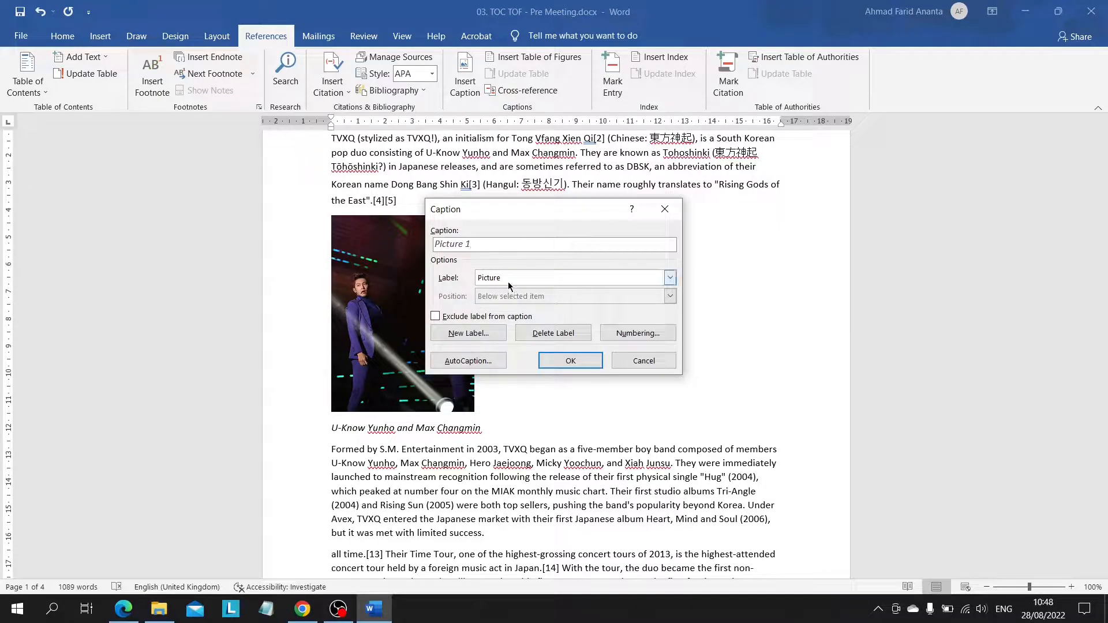
pyautogui.click(571, 363)
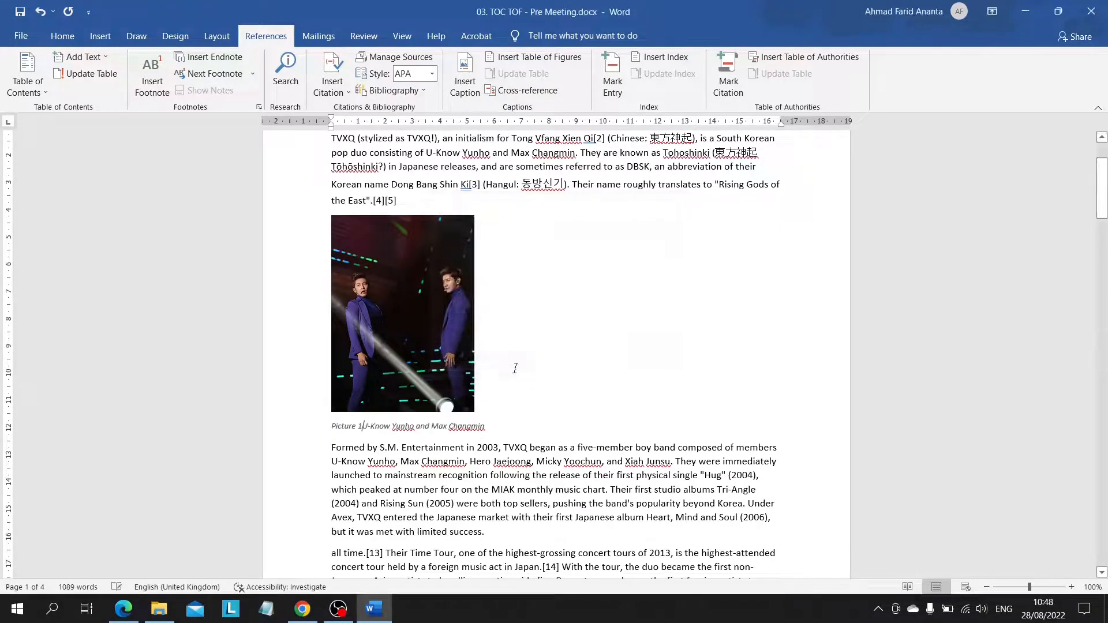
pyautogui.scroll(-2, 348, 368)
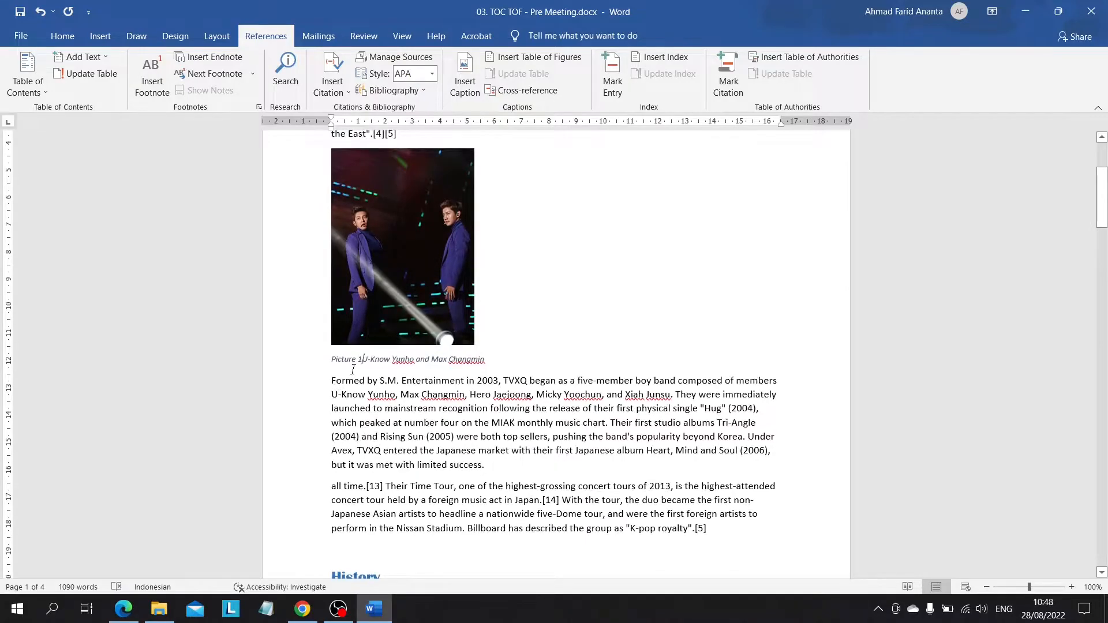
pyautogui.scroll(2, 352, 369)
# Step: Insert an automatic caption with the Picture label before "TVXQ full team" under the group photo on page 2
pyautogui.scroll(-6, 352, 369)
pyautogui.scroll(-12, 323, 358)
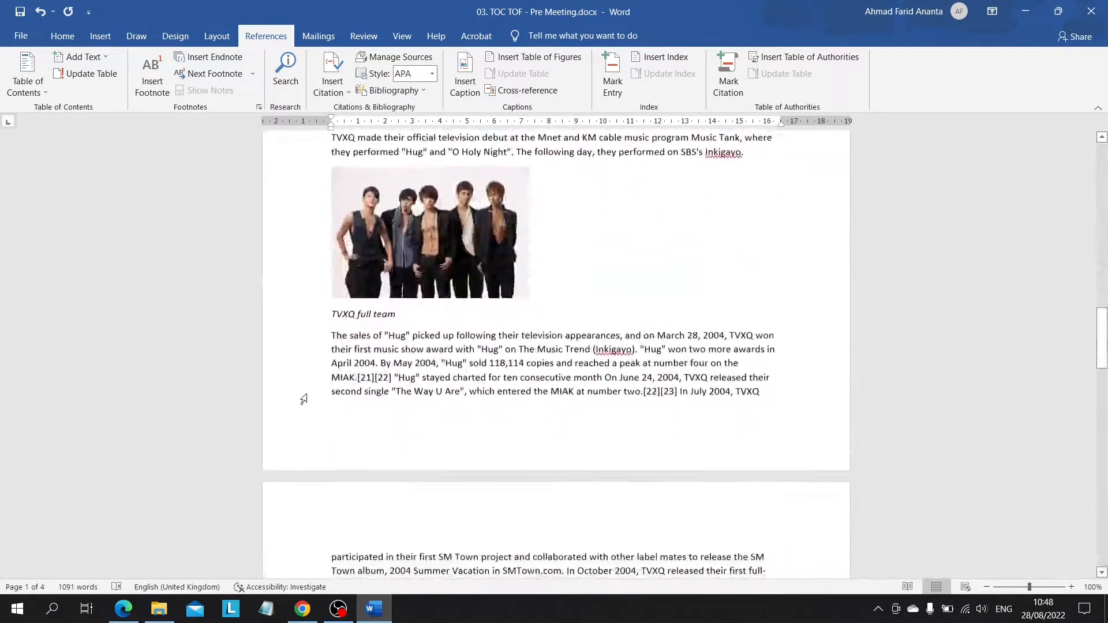
pyautogui.click(332, 313)
pyautogui.click(466, 65)
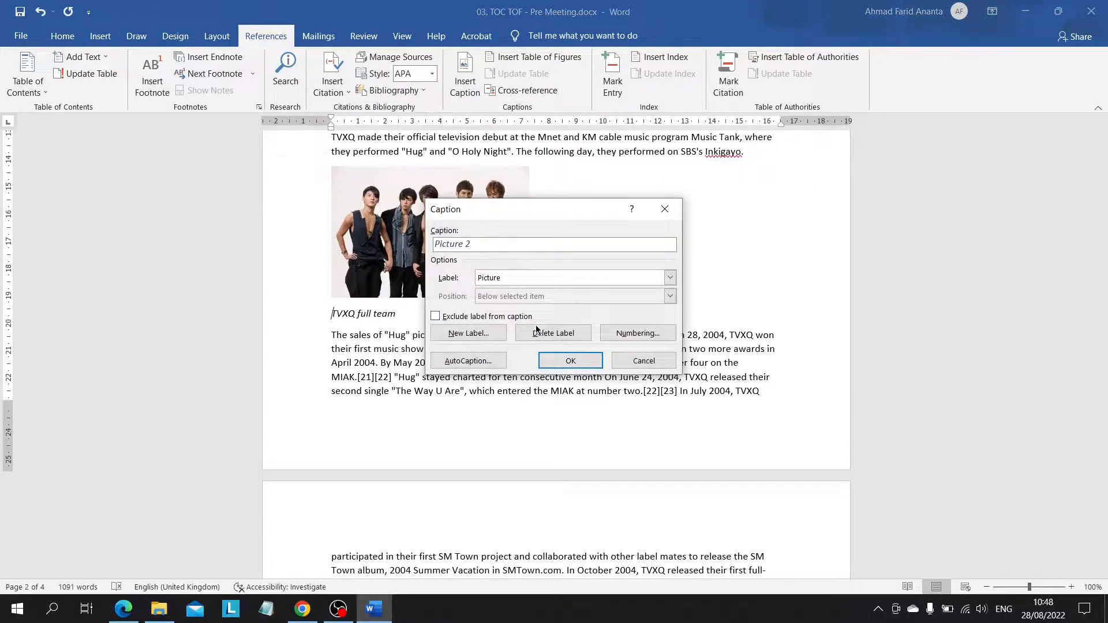
pyautogui.click(554, 362)
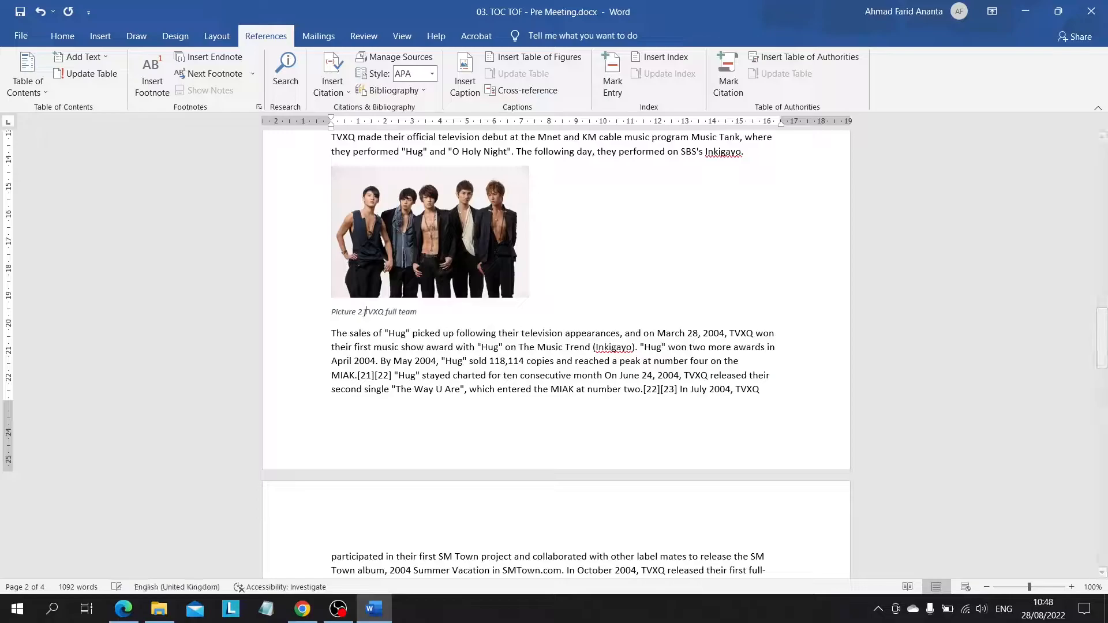
# Step: Review the captioned pictures and locate the blank line below the table of contents on the last page
pyautogui.scroll(2, 415, 358)
pyautogui.scroll(-1, 469, 381)
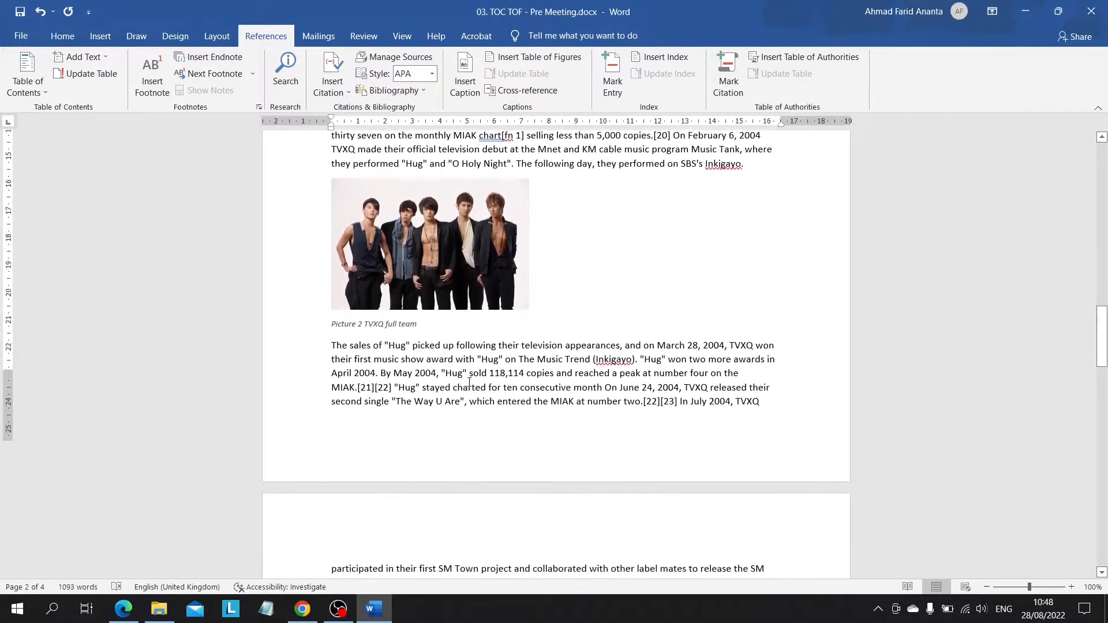
pyautogui.scroll(-15, 469, 382)
pyautogui.scroll(14, 470, 383)
pyautogui.scroll(10, 469, 382)
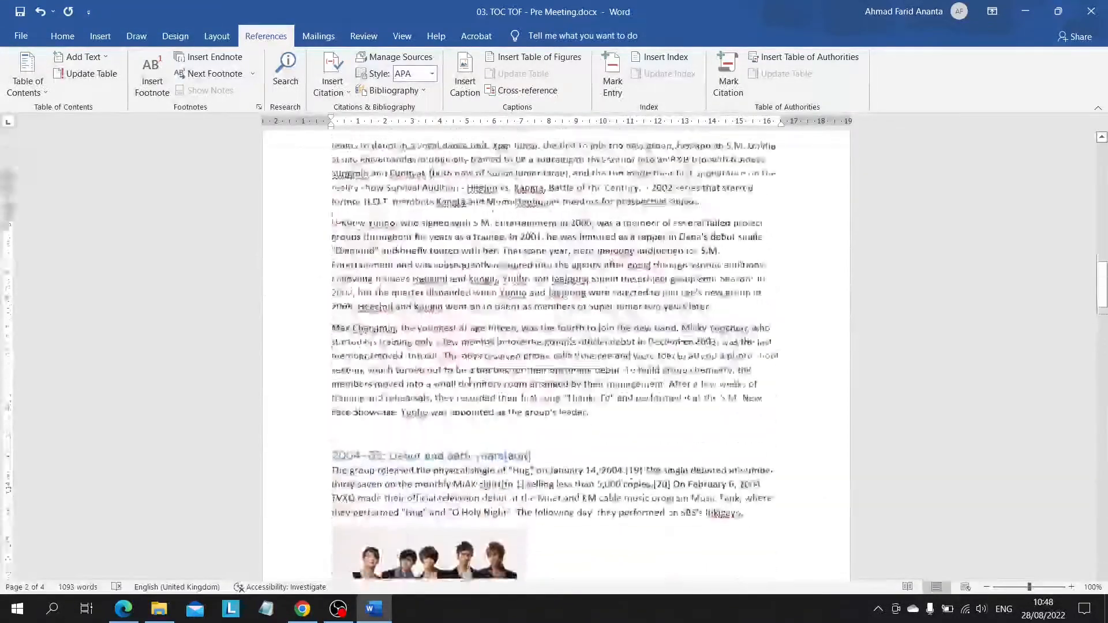
pyautogui.scroll(-20, 469, 382)
pyautogui.scroll(-20, 469, 382)
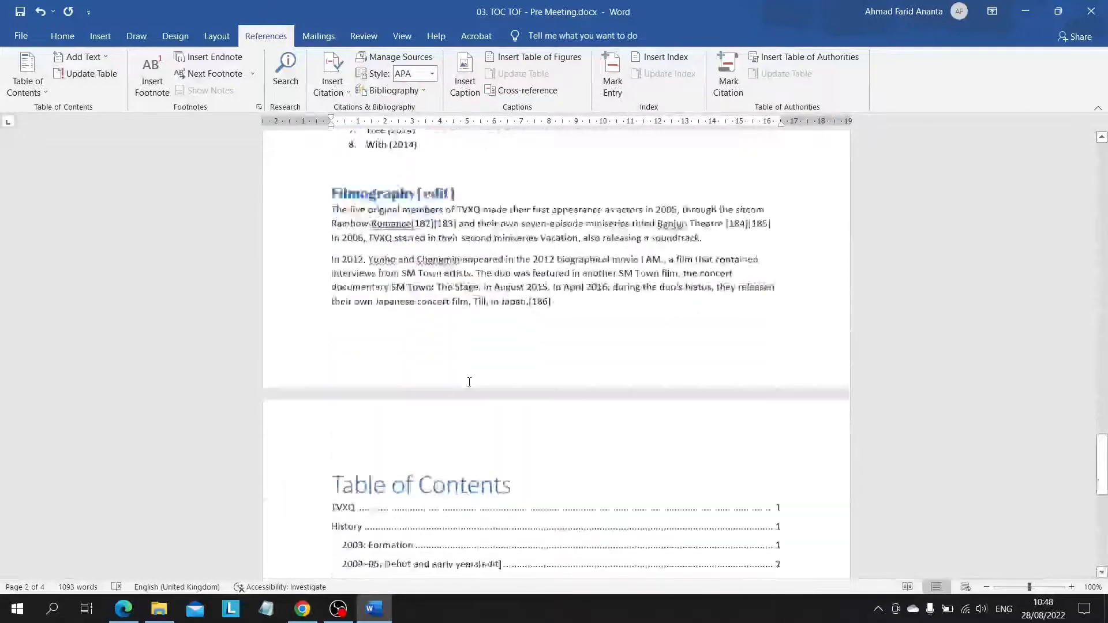
pyautogui.scroll(15, 427, 330)
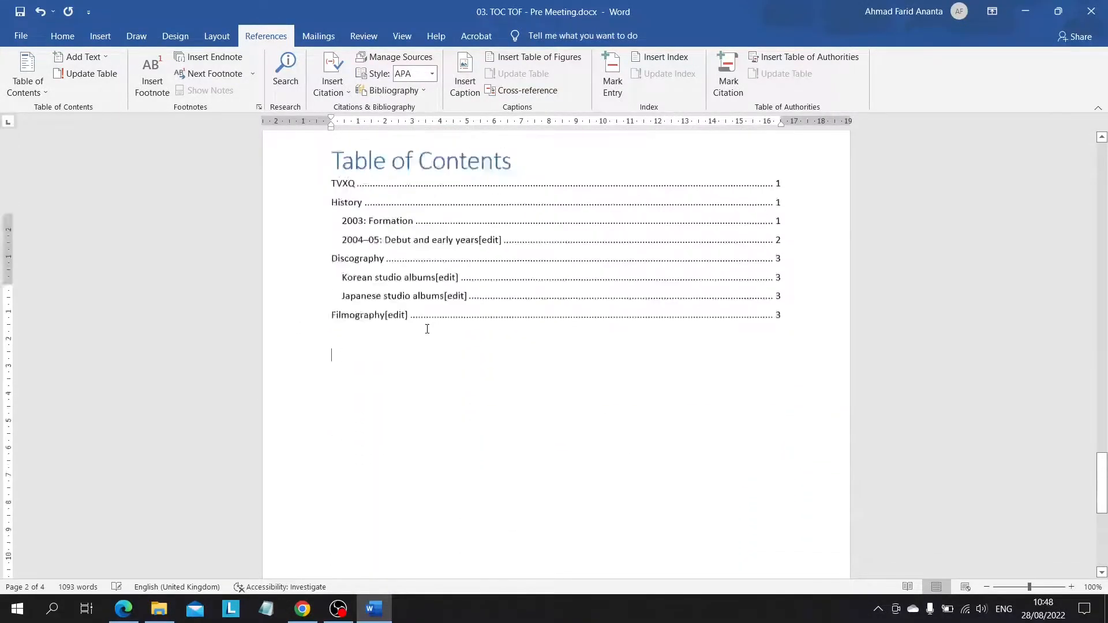
pyautogui.scroll(-15, 427, 330)
pyautogui.scroll(6, 427, 329)
pyautogui.scroll(-5, 427, 329)
pyautogui.scroll(-2, 427, 329)
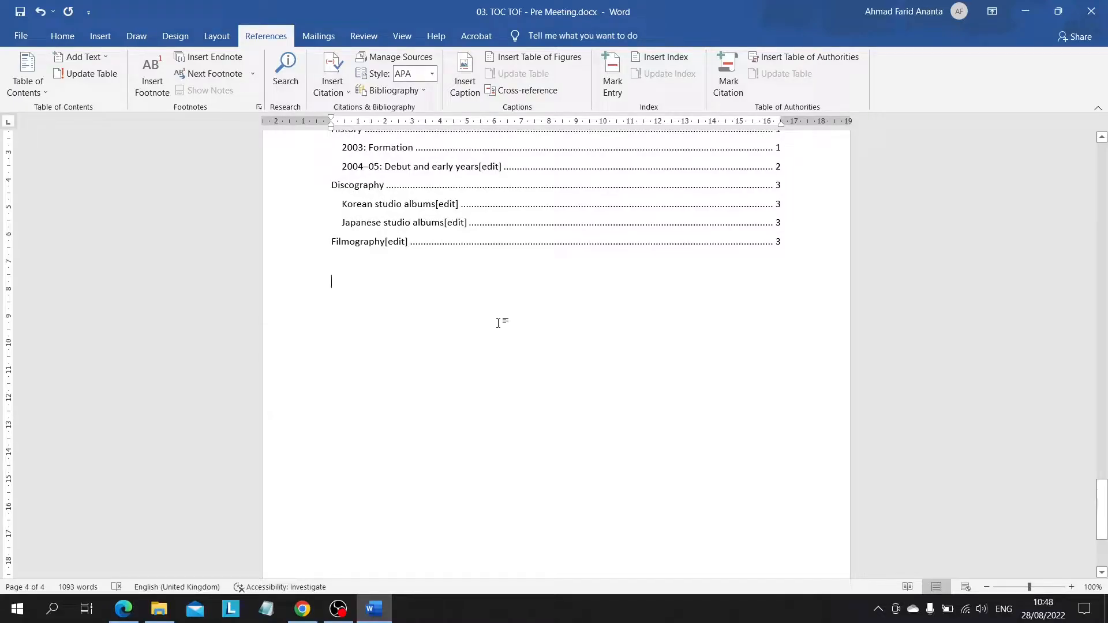
pyautogui.scroll(5, 498, 324)
pyautogui.scroll(-2, 498, 323)
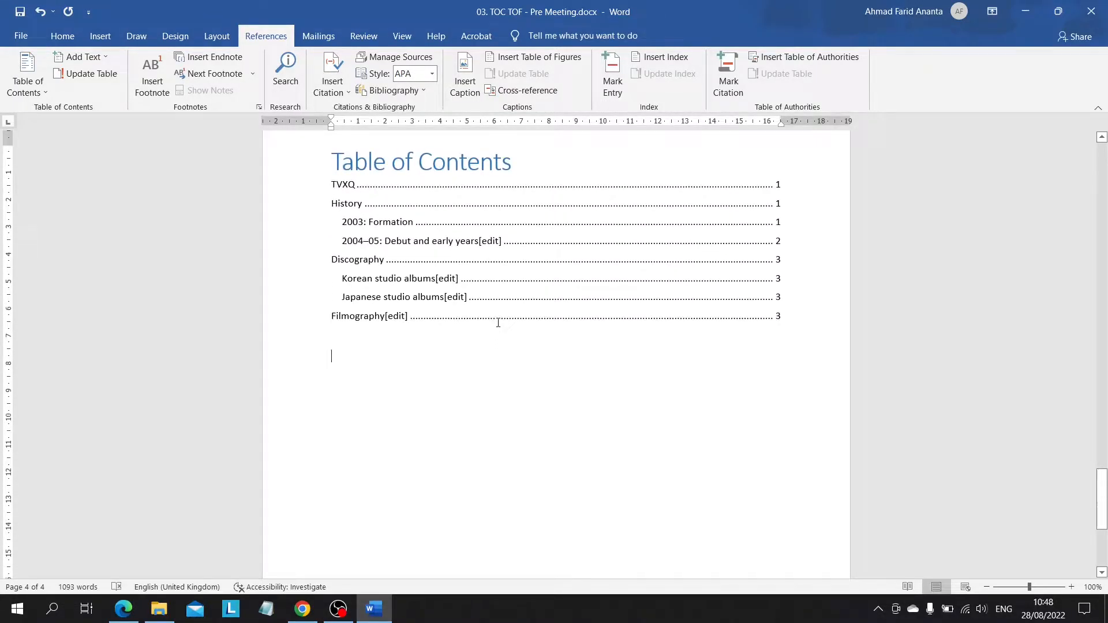
pyautogui.scroll(-2, 498, 323)
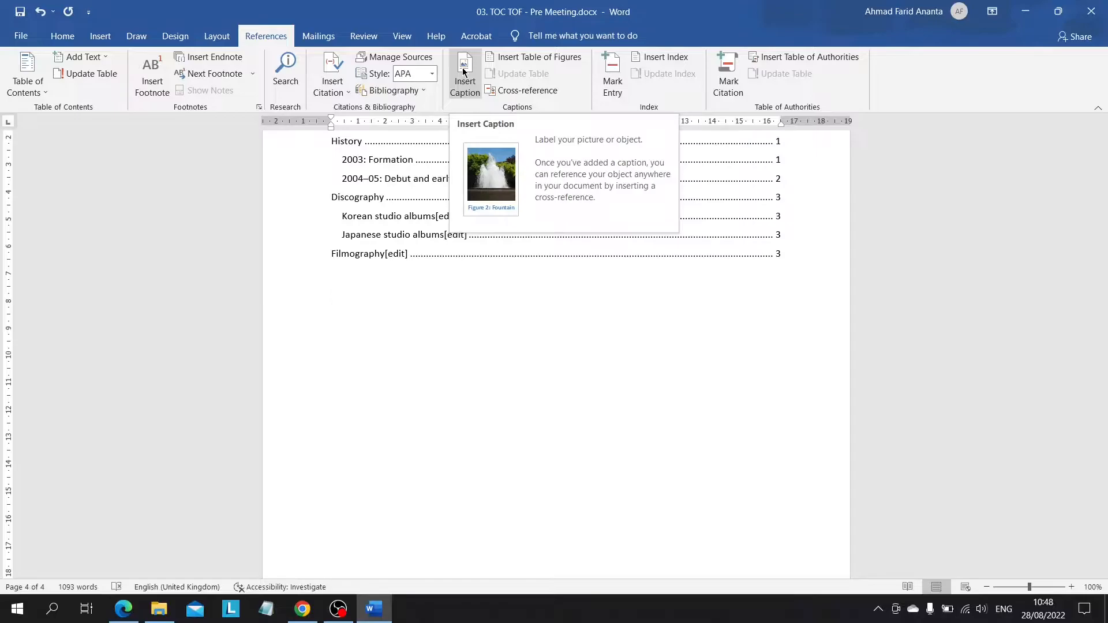
# Step: Insert an automatic table of figures using the Picture caption label below the table of contents on the last page
pyautogui.click(505, 58)
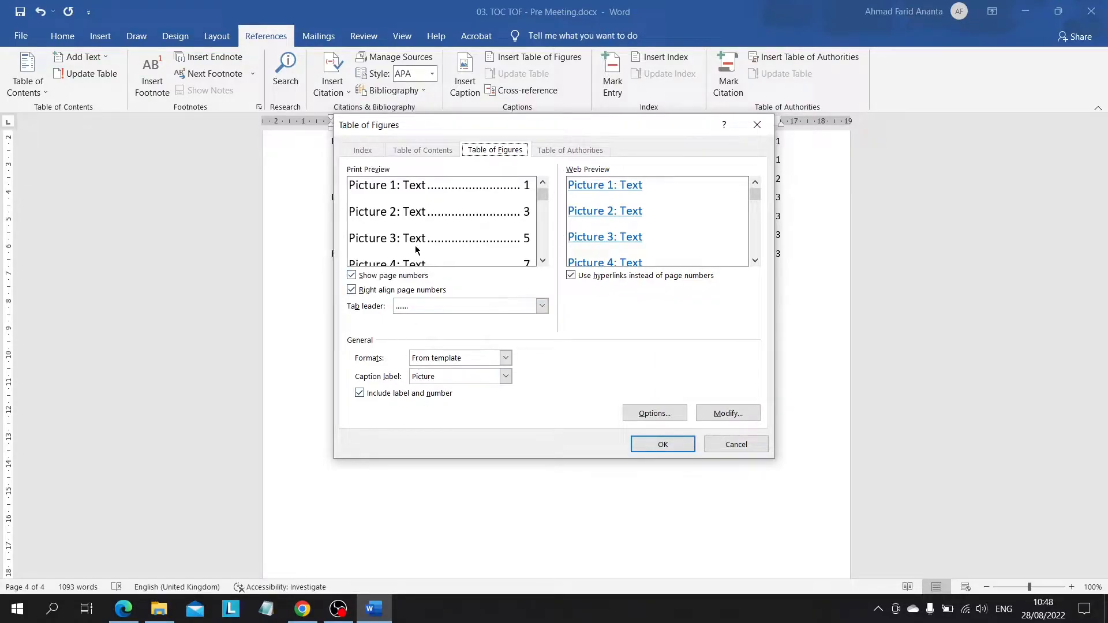
pyautogui.click(663, 445)
pyautogui.scroll(6, 572, 546)
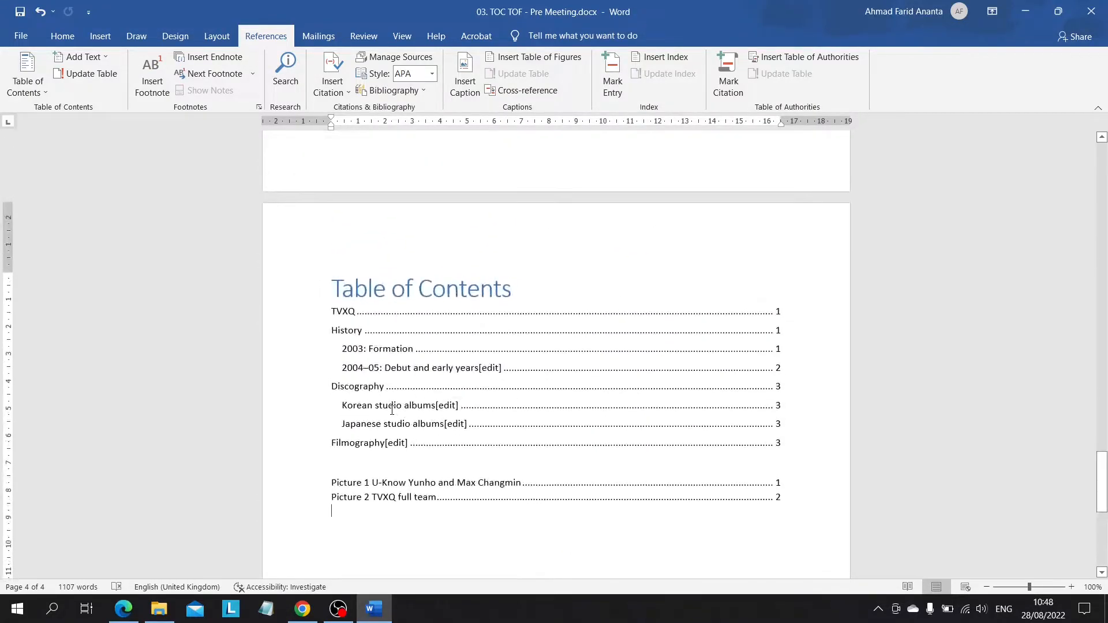
# Step: Add an empty line directly above the first entry of the table of figures
pyautogui.scroll(-5, 404, 317)
pyautogui.click(379, 274)
pyautogui.click(330, 271)
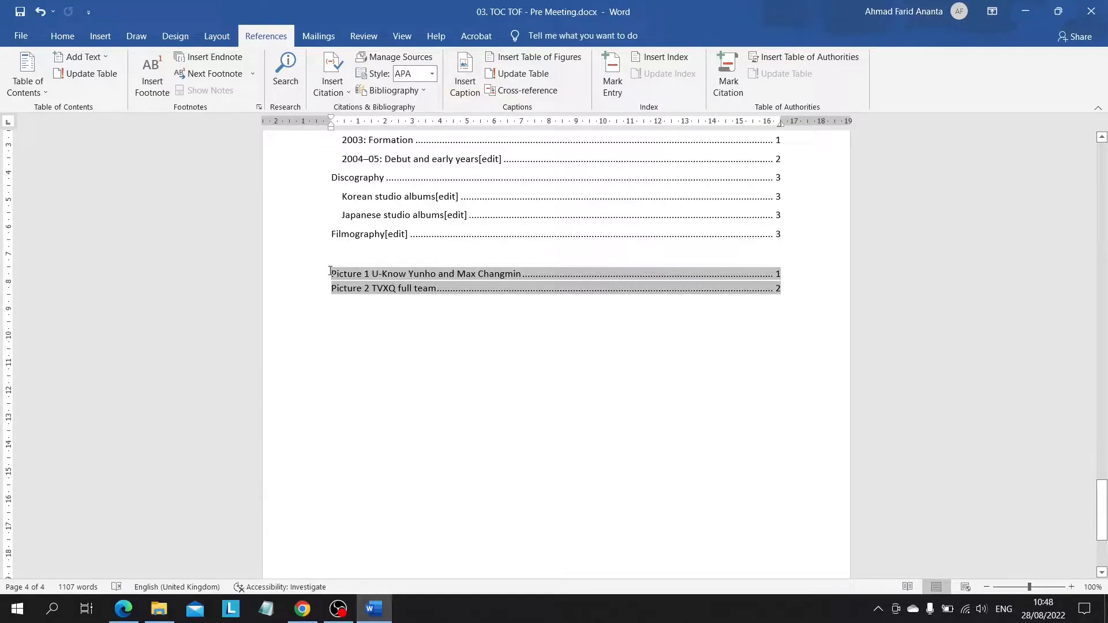
pyautogui.press('Return')
pyautogui.click(353, 267)
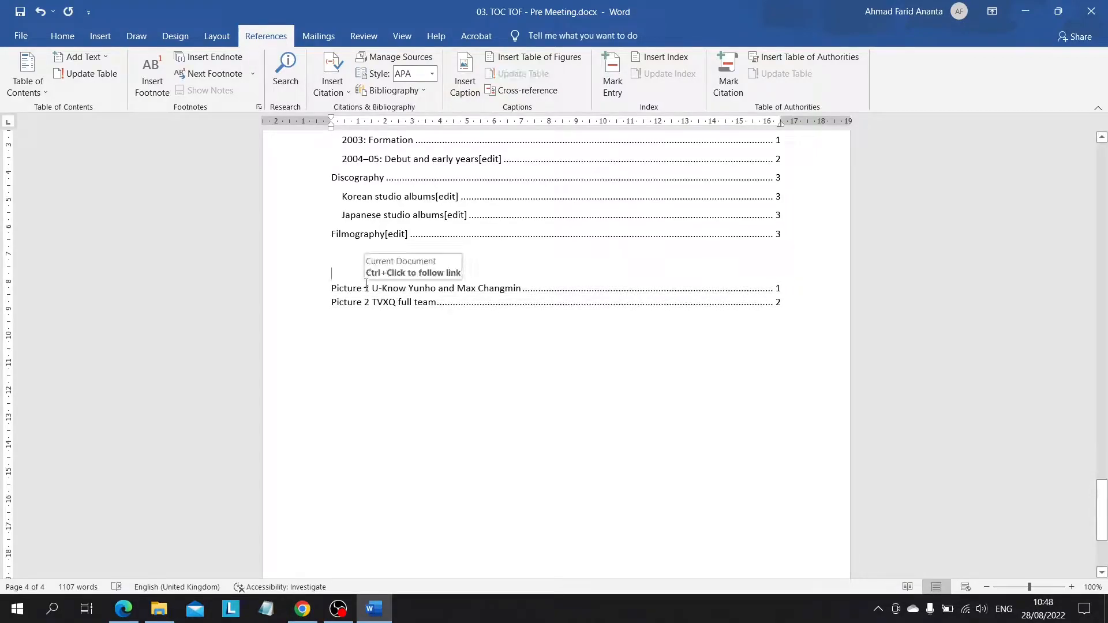
# Step: Examine the update options of the table of contents and of the table of figures
pyautogui.scroll(5, 393, 323)
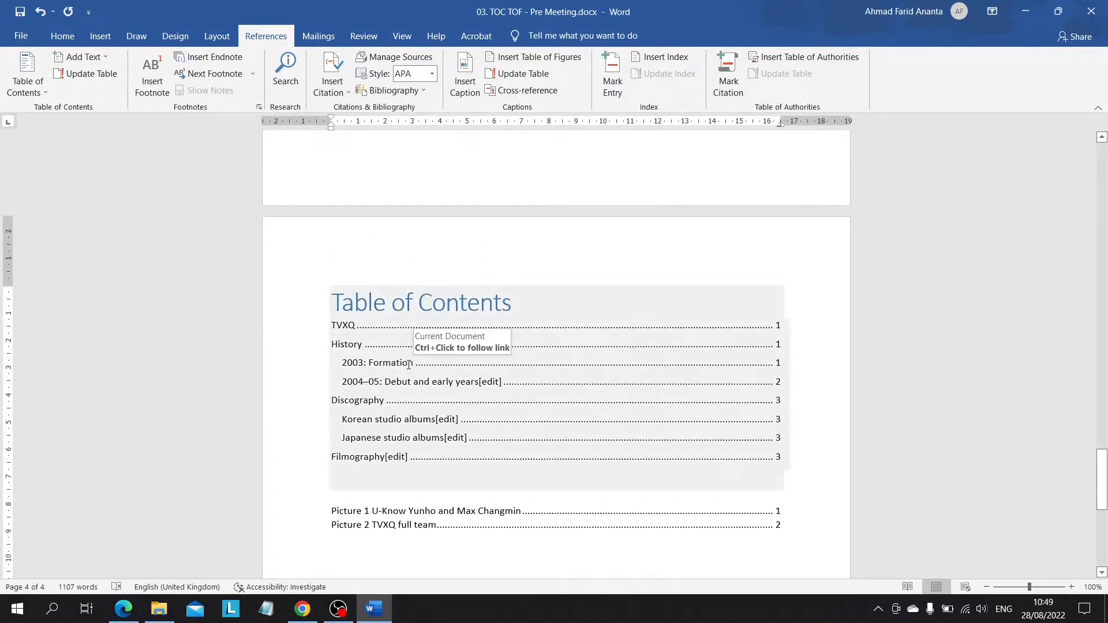
pyautogui.click(408, 365)
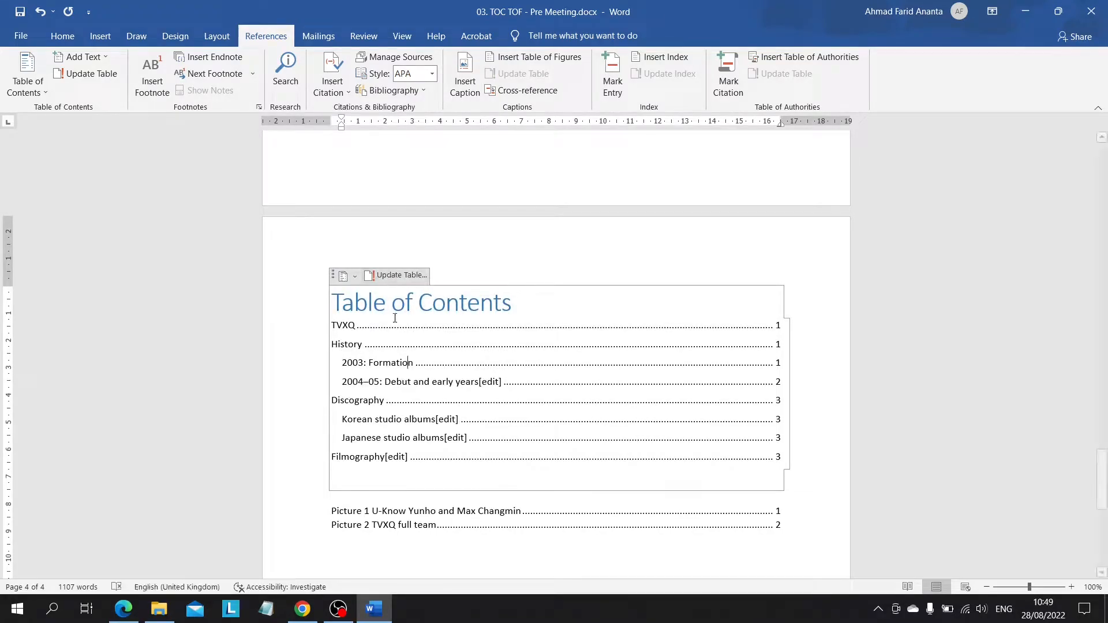
pyautogui.scroll(-3, 390, 293)
pyautogui.click(406, 333)
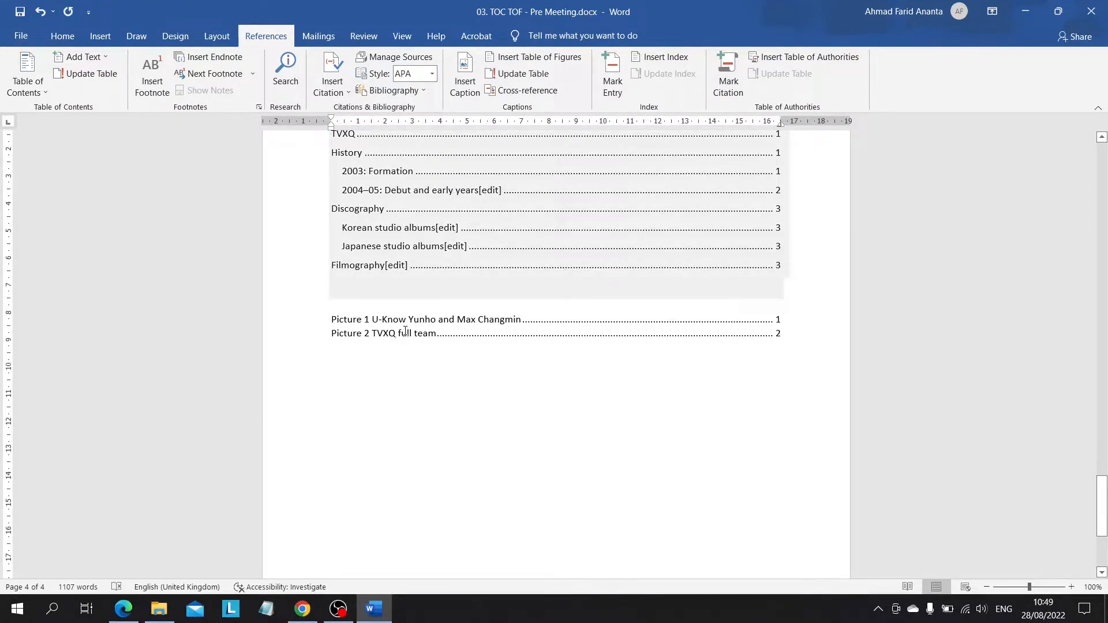
pyautogui.rightClick(406, 333)
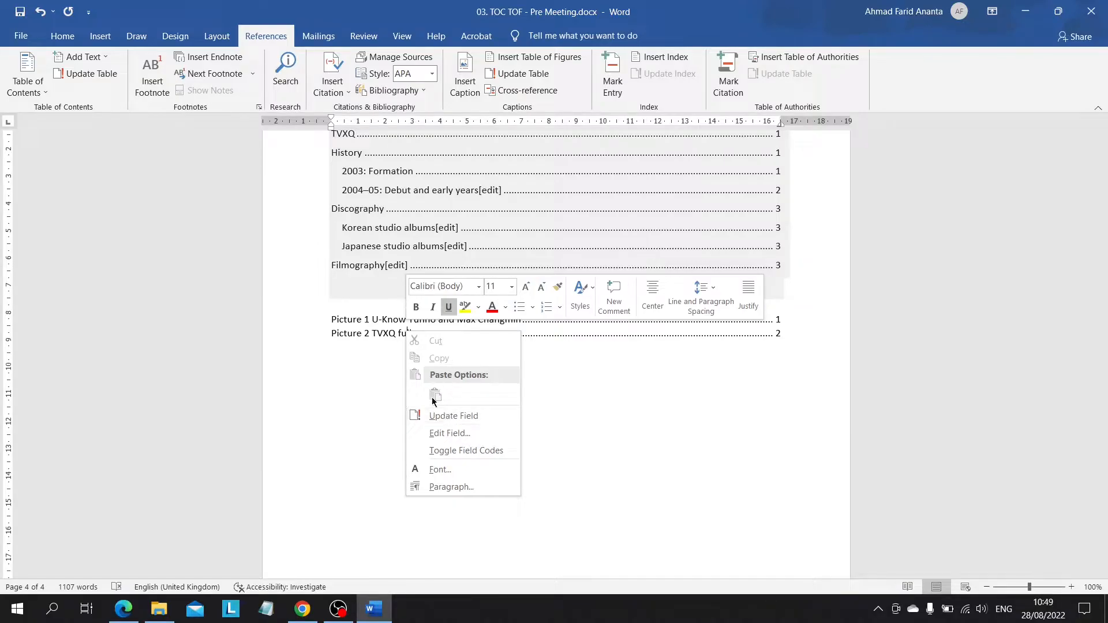
pyautogui.click(458, 423)
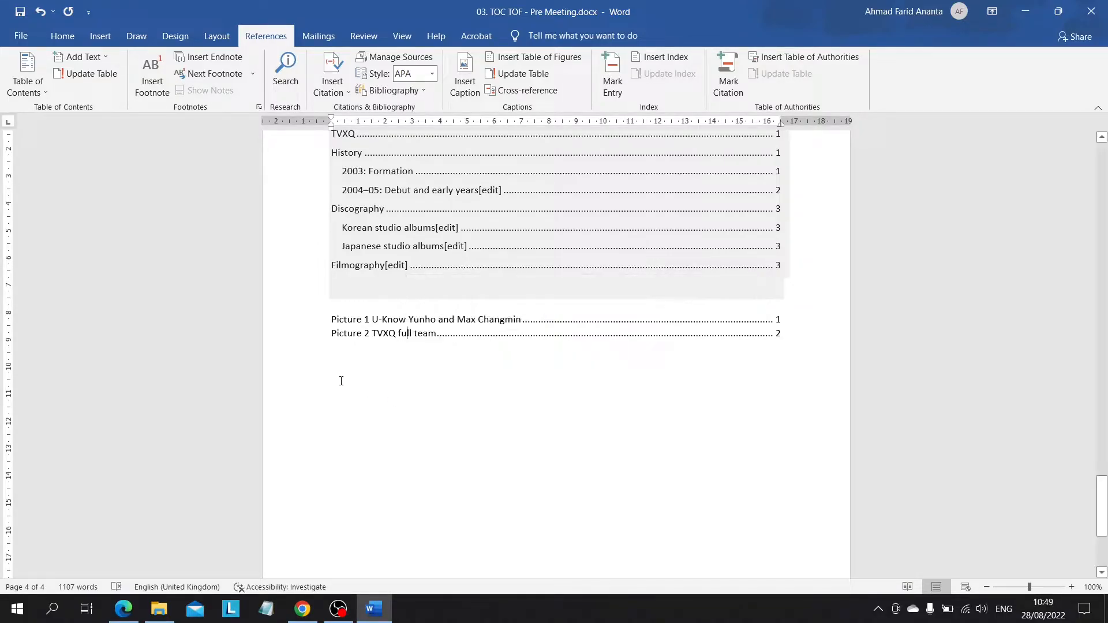
# Step: Add the heading "Table of Figures" in the Title style on the empty line above the picture entries
pyautogui.click(365, 302)
pyautogui.click(78, 35)
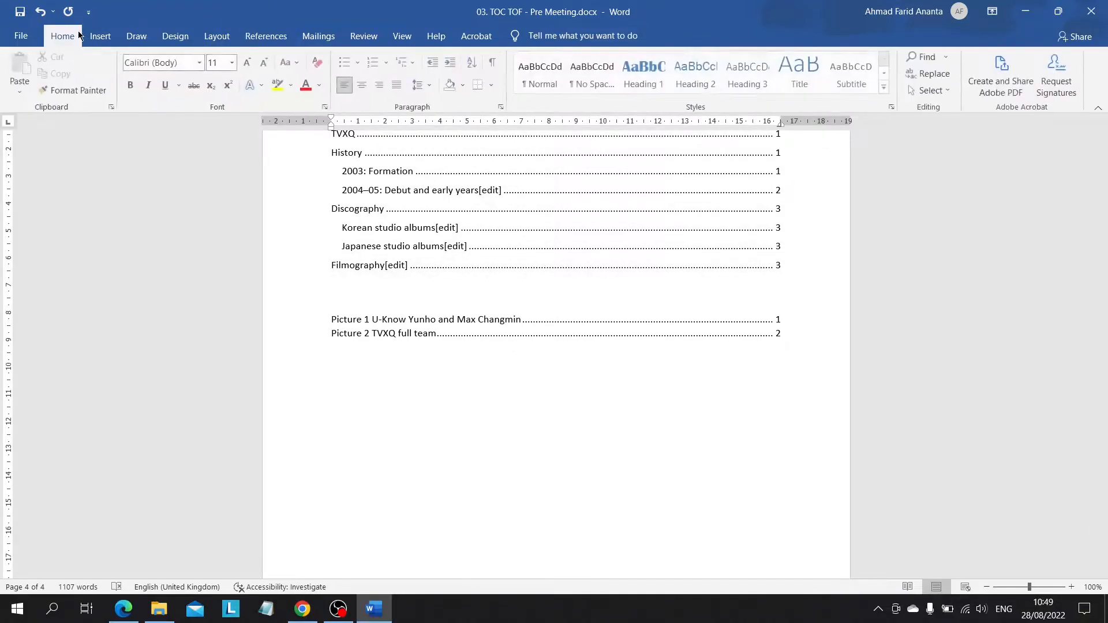
pyautogui.click(800, 72)
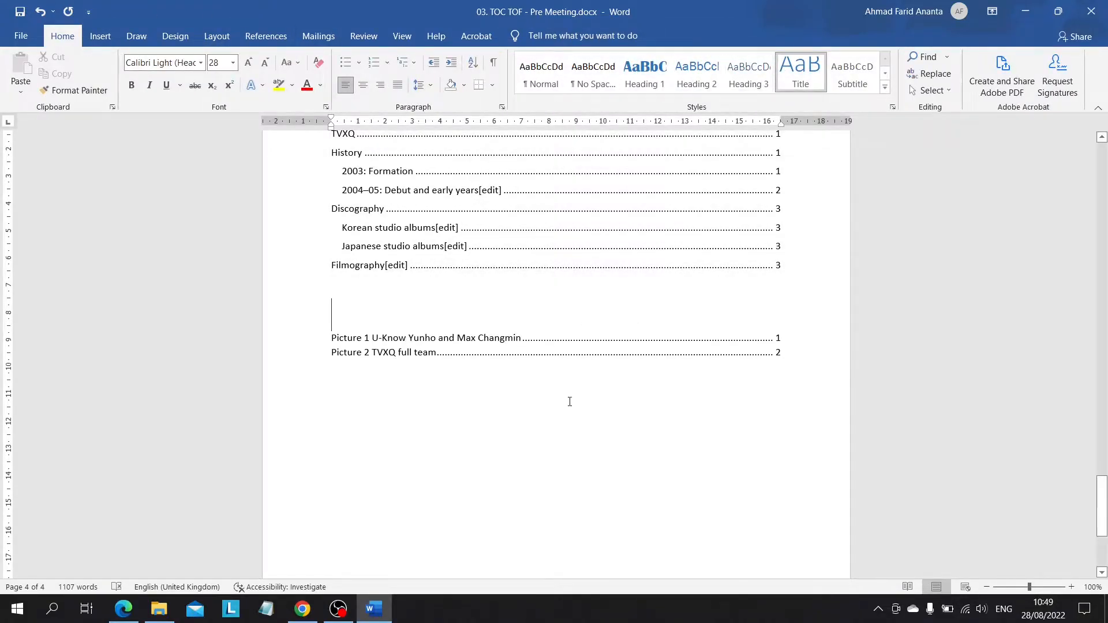
pyautogui.scroll(4, 569, 401)
pyautogui.scroll(-3, 569, 402)
pyautogui.write('Table of Figures')
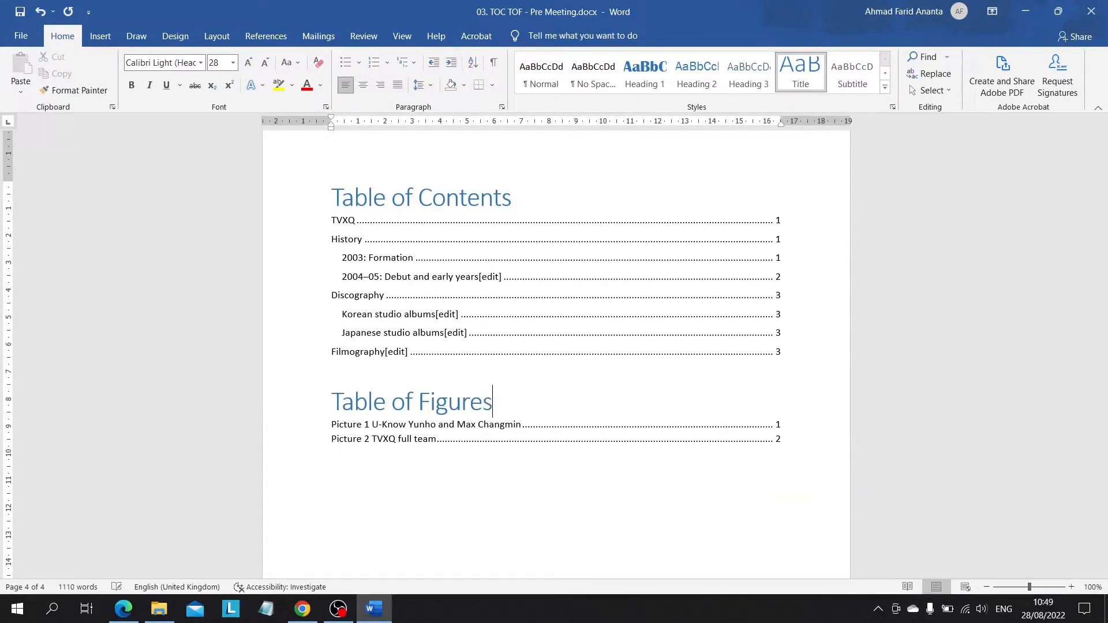
pyautogui.scroll(-3, 564, 436)
pyautogui.click(564, 436)
# Step: Review the whole document from the first page, checking the headings, captioned pictures, table of contents and table of figures
pyautogui.scroll(3, 531, 375)
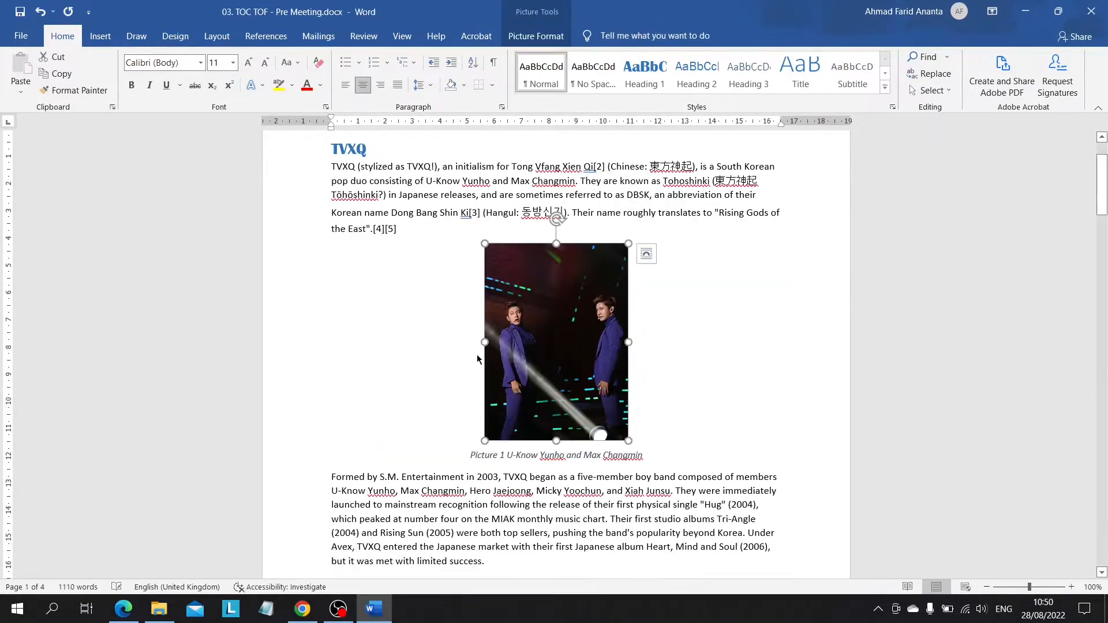
pyautogui.scroll(-15, 477, 355)
pyautogui.scroll(-10, 477, 357)
pyautogui.scroll(20, 478, 358)
pyautogui.hotkey('ctrl', 'Home')
pyautogui.scroll(-2, 389, 361)
pyautogui.scroll(-20, 389, 362)
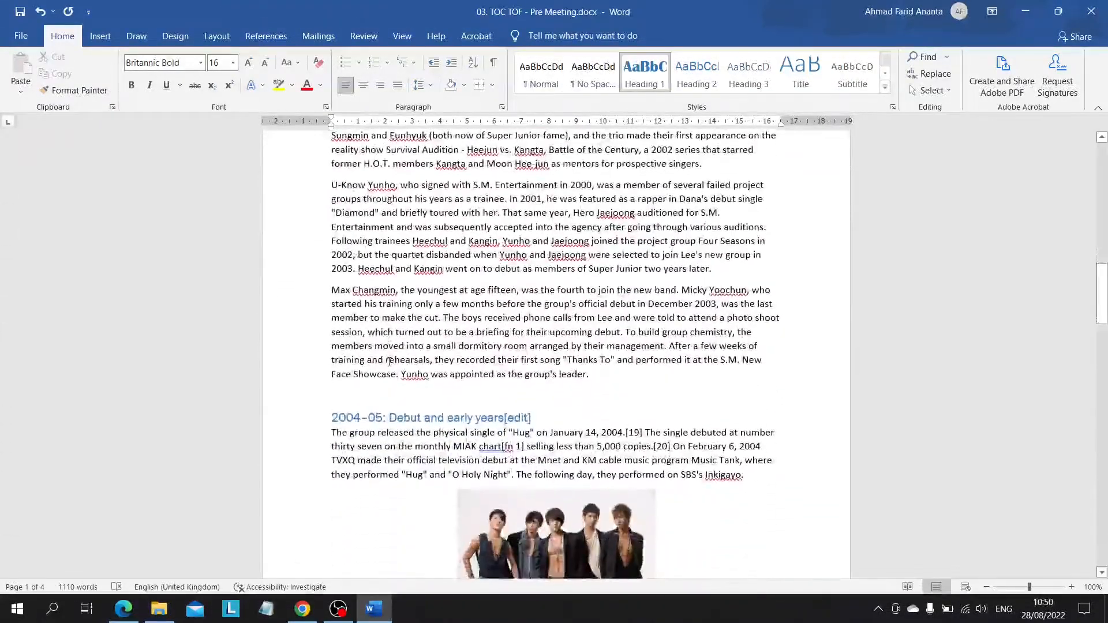
pyautogui.scroll(-8, 389, 362)
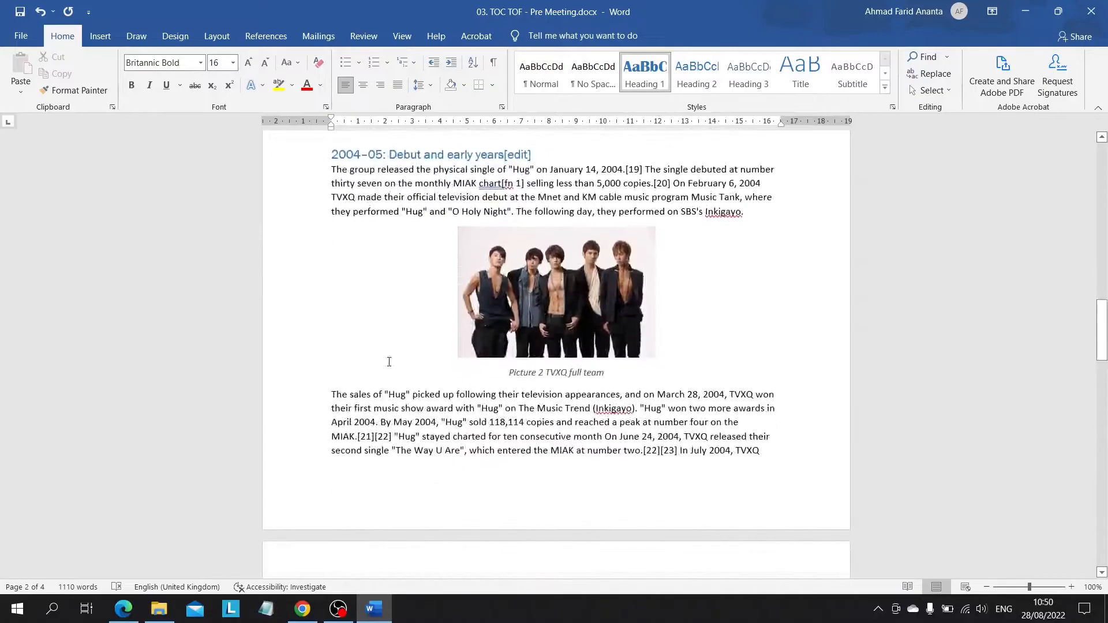
pyautogui.scroll(-20, 389, 362)
pyautogui.scroll(-5, 389, 362)
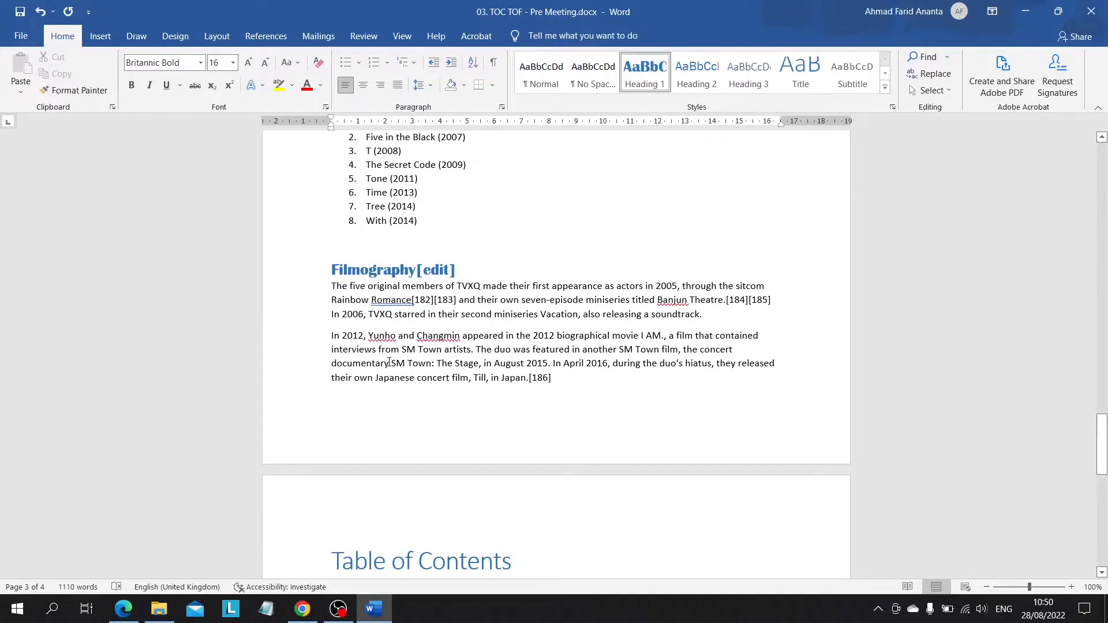
pyautogui.scroll(-11, 389, 361)
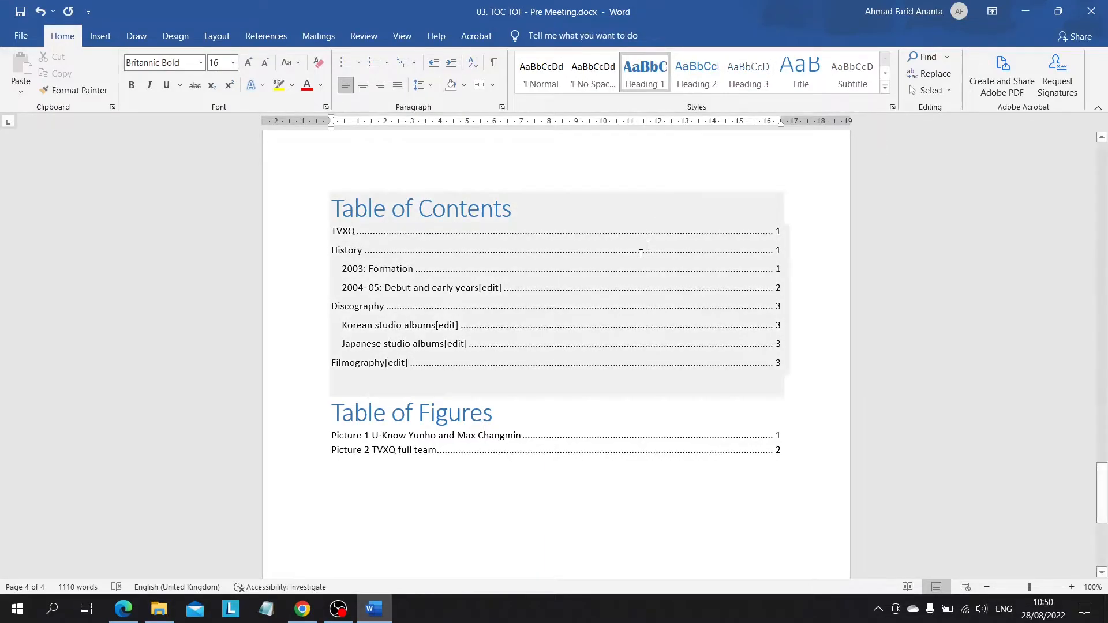
pyautogui.click(265, 36)
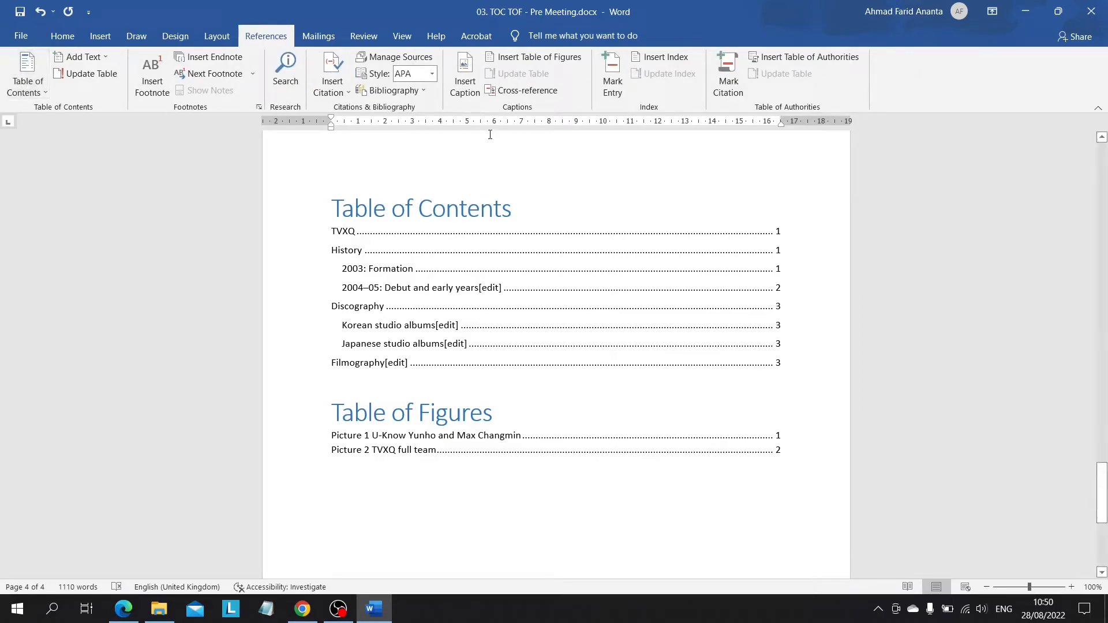
pyautogui.scroll(3, 517, 234)
pyautogui.scroll(-3, 516, 233)
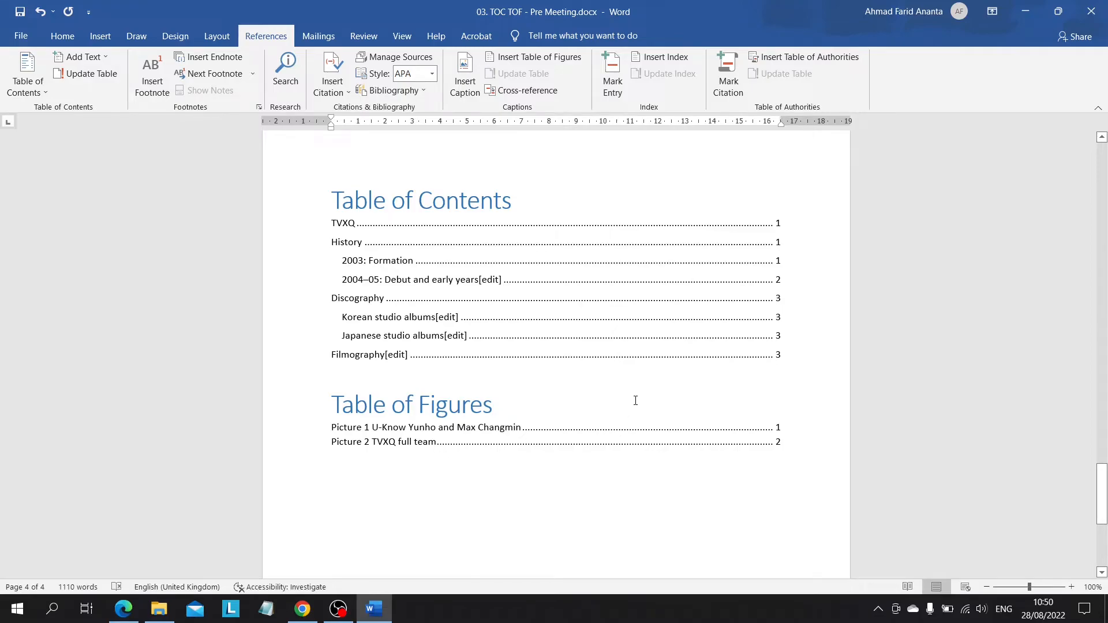
pyautogui.click(564, 357)
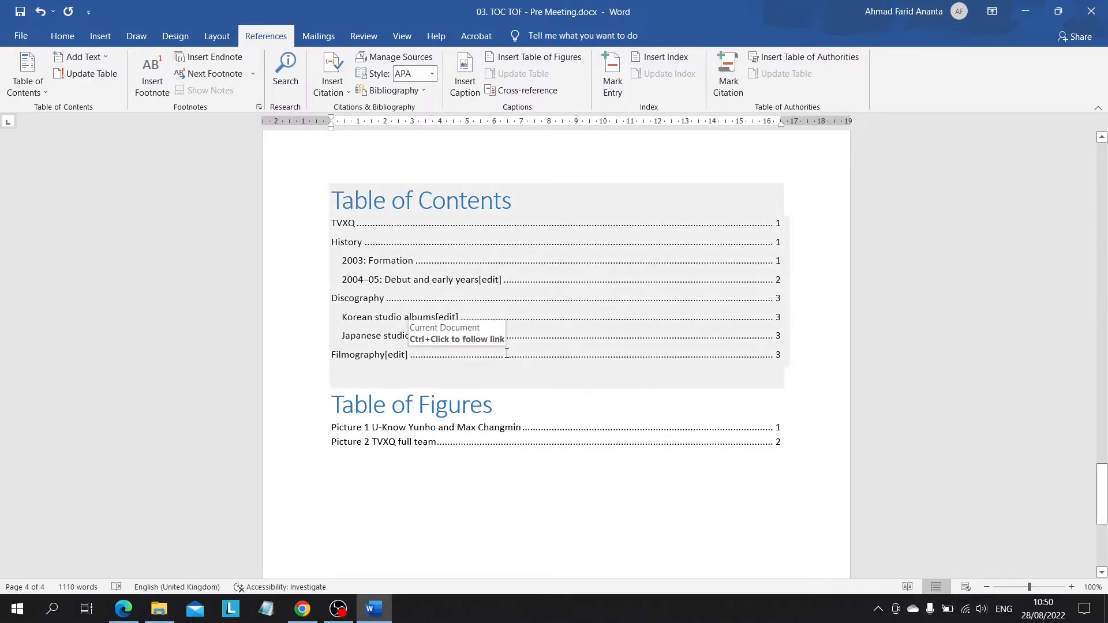